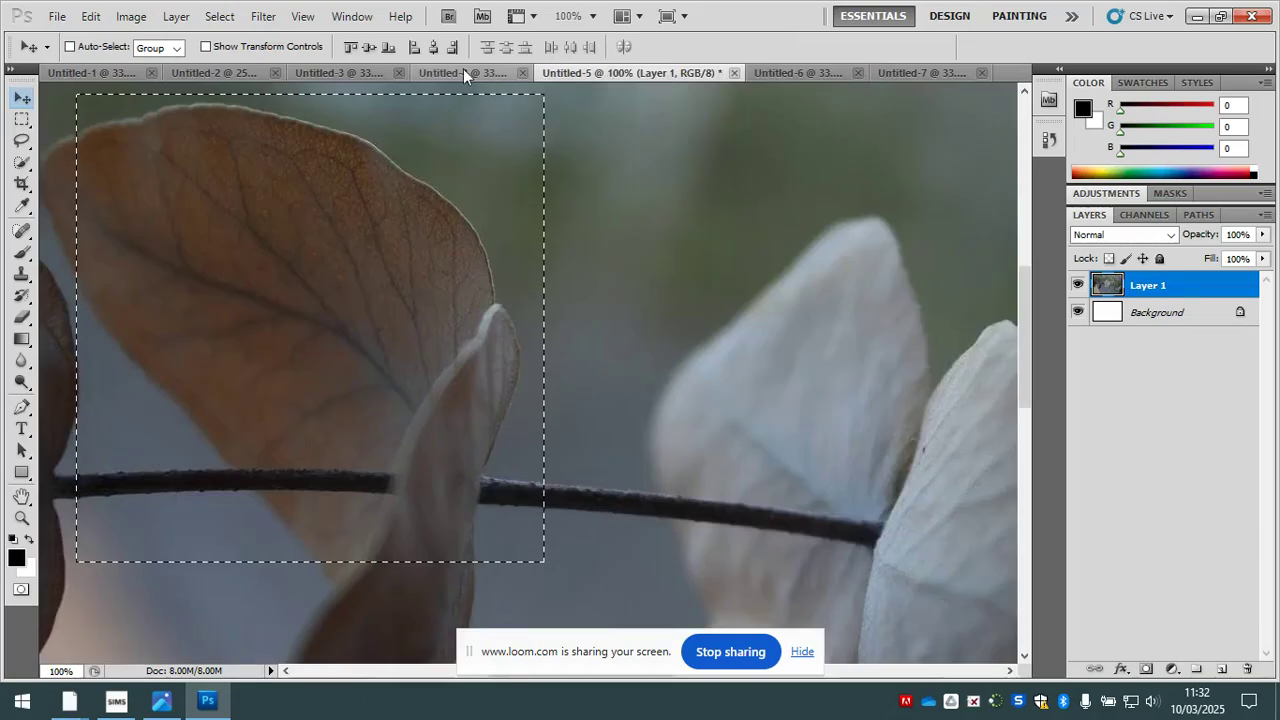
- Look through the plant photos in Untitled-1 to Untitled-7 and clear the leftover marquee selection
click(458, 72)
click(324, 72)
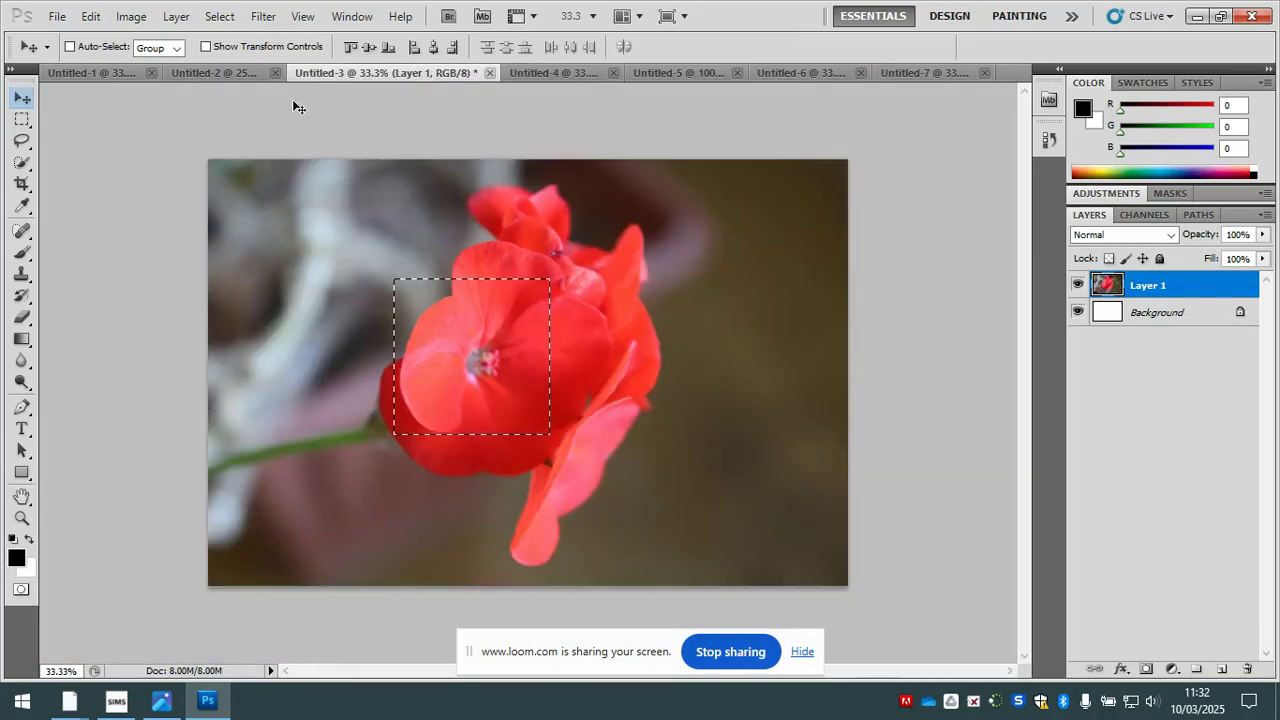
click(235, 73)
click(94, 72)
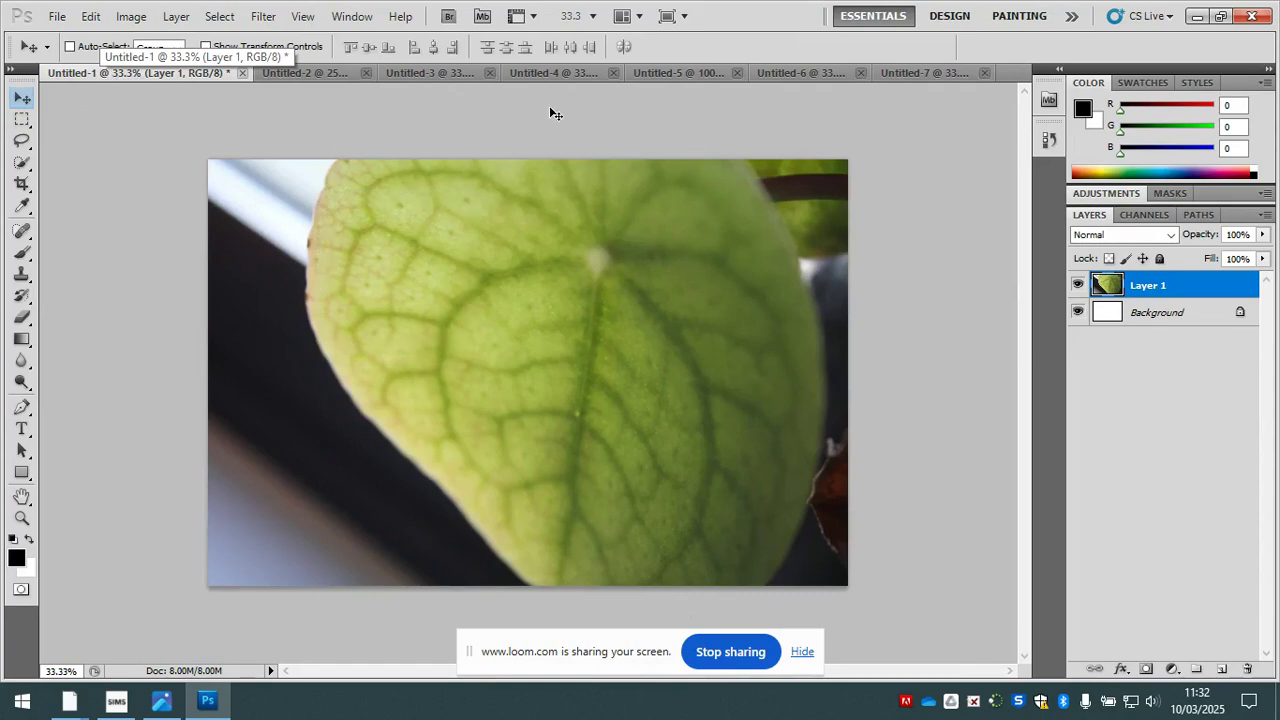
click(598, 76)
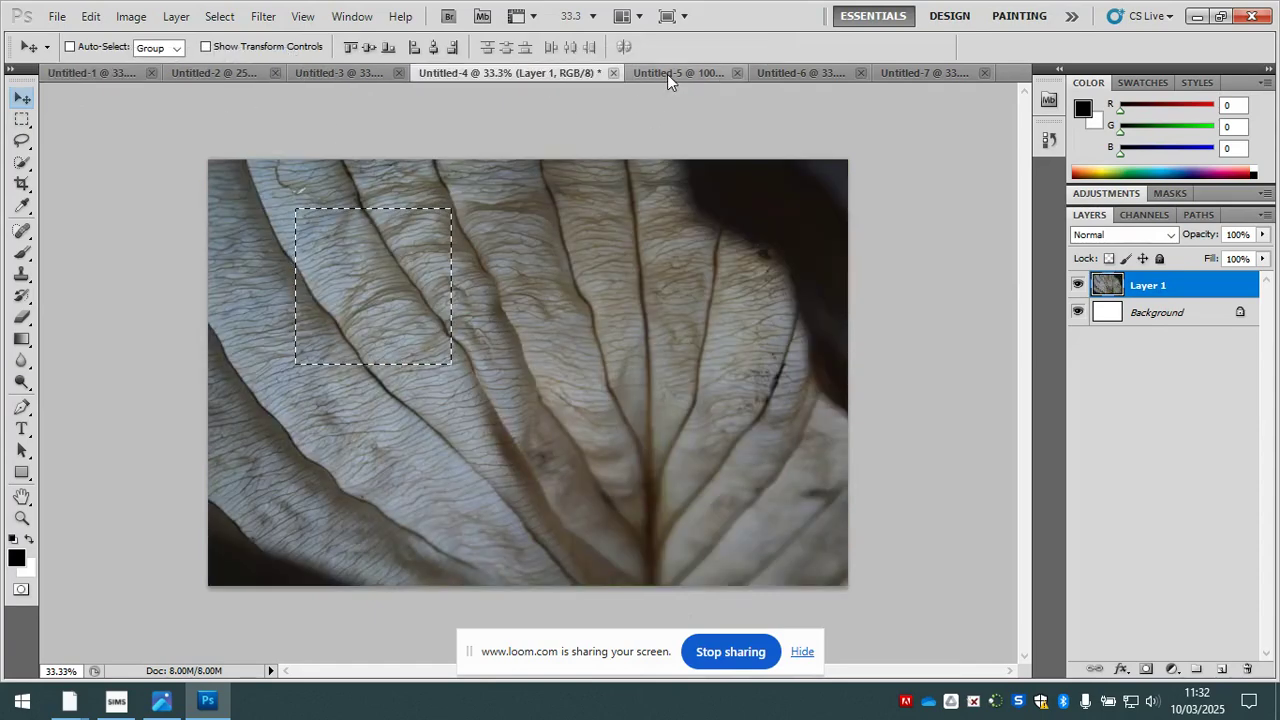
key(ctrl+d)
click(786, 72)
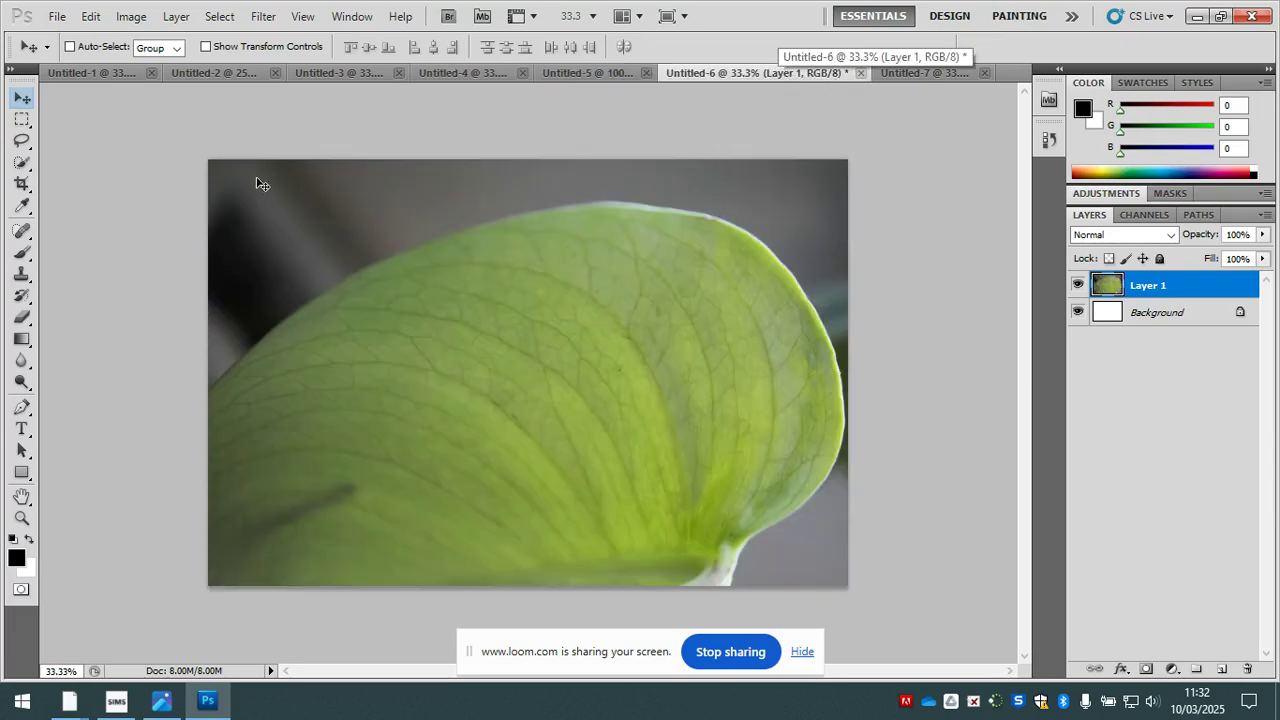
click(932, 77)
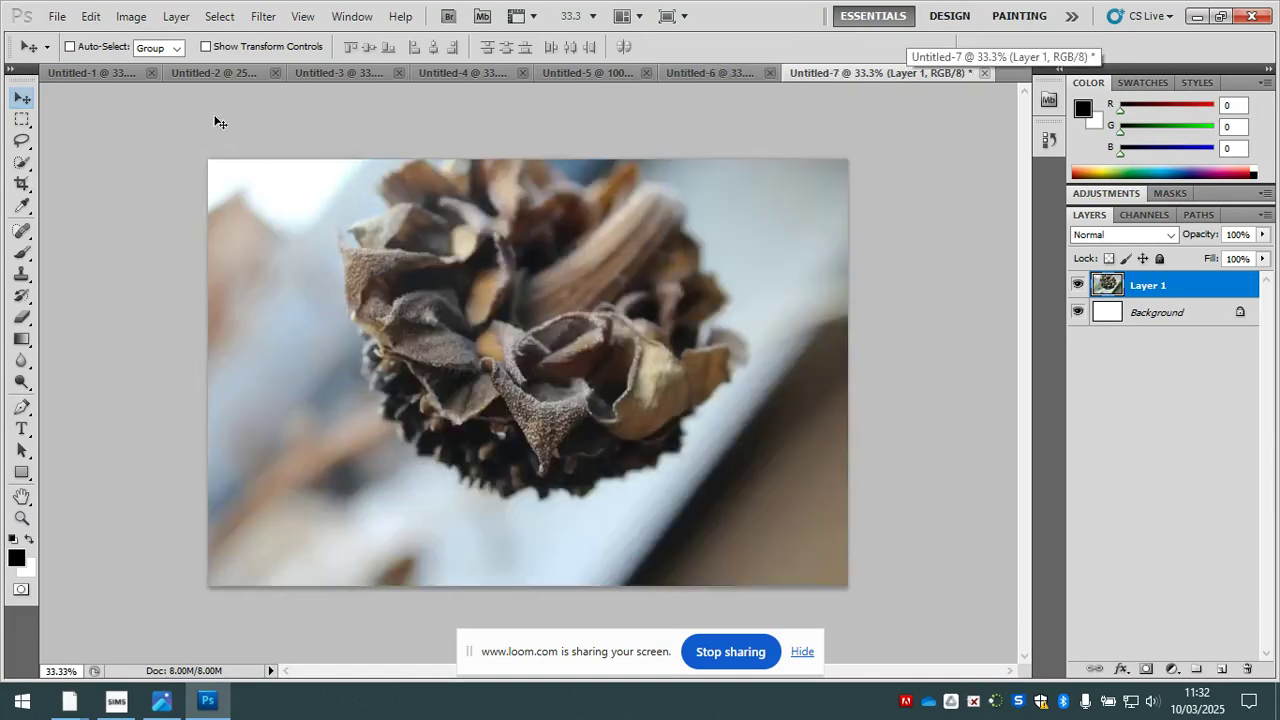
- Create a new blank document 1500 by 1500 pixels in RGB Color with a white background
click(57, 16)
click(50, 37)
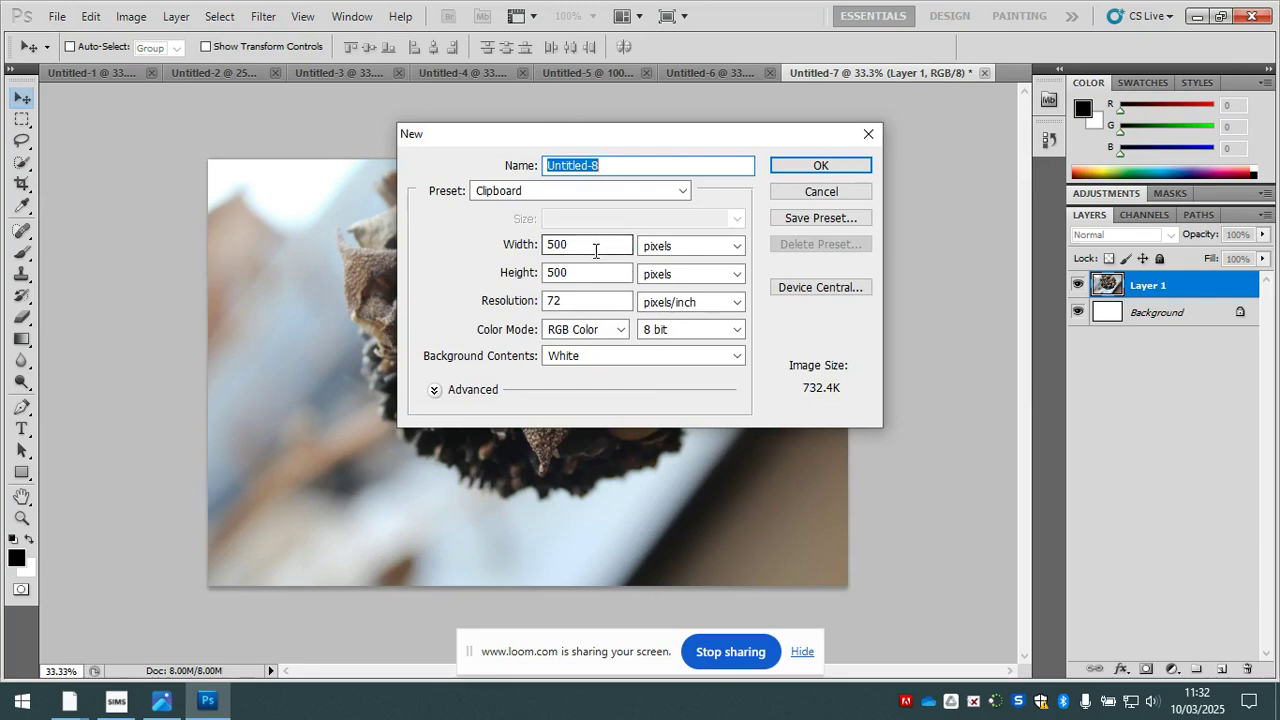
click(668, 252)
click(667, 268)
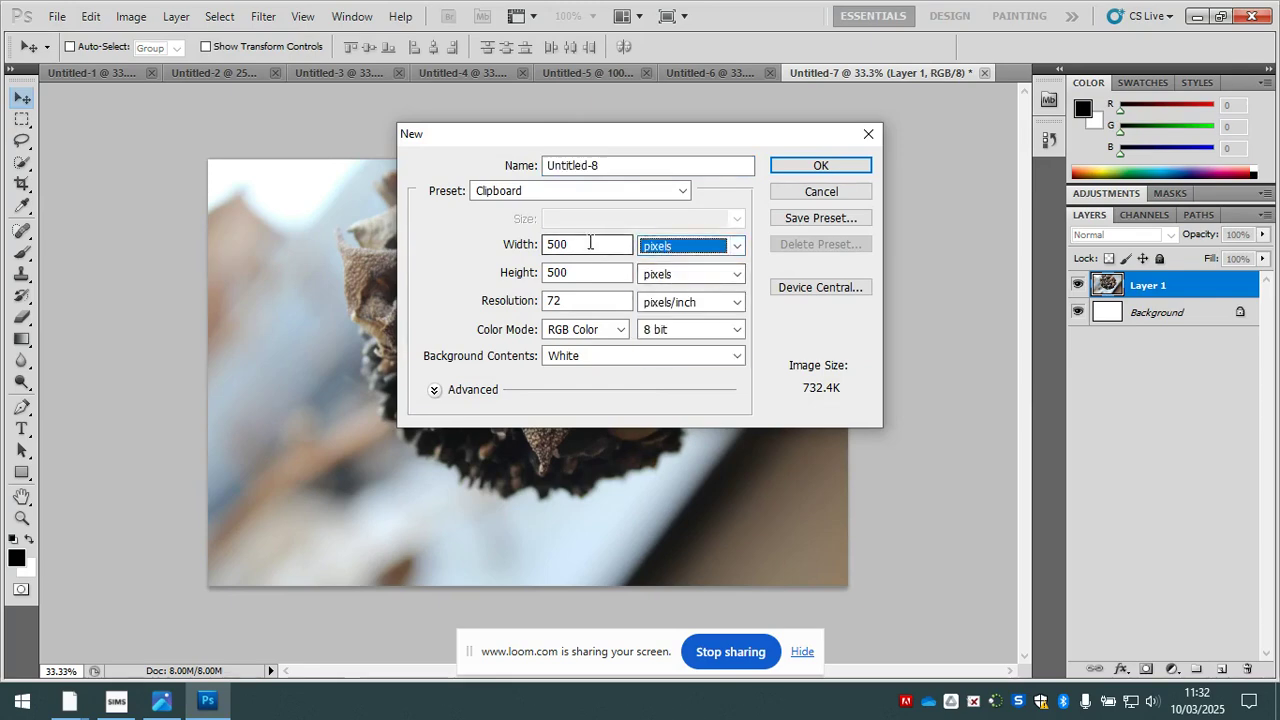
click(512, 250)
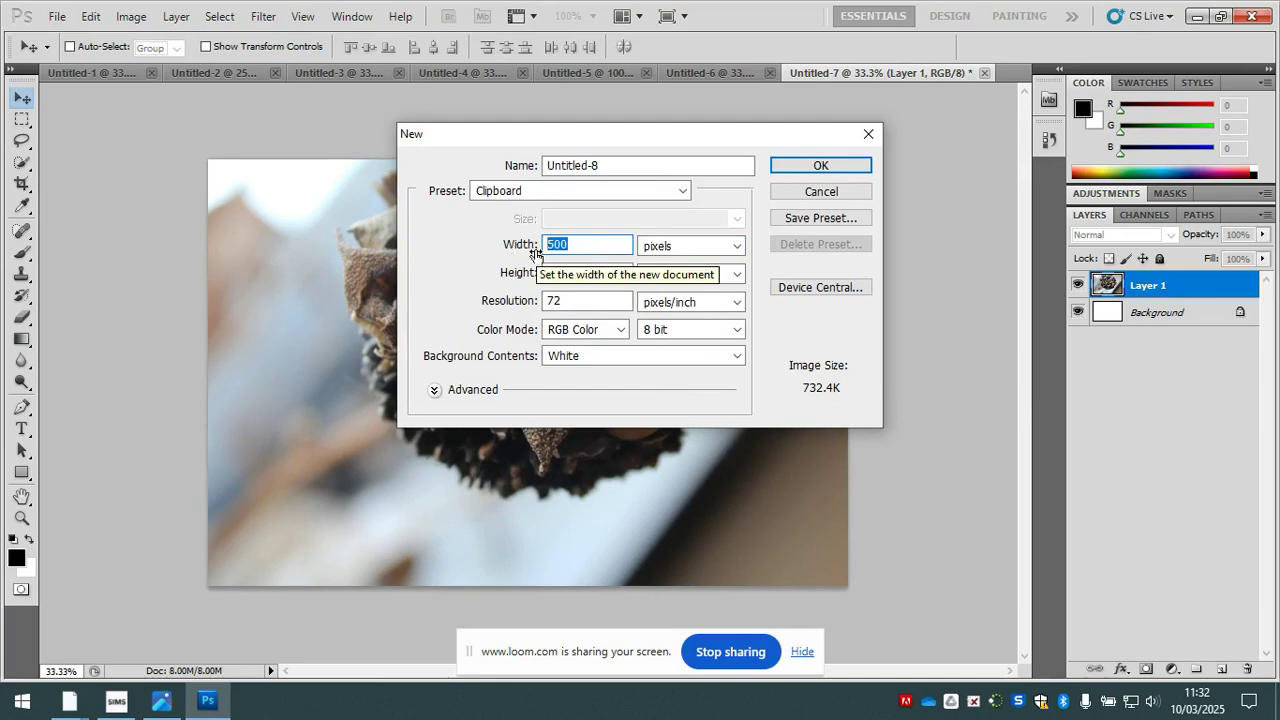
text(1500)
drag(574, 272, 546, 272)
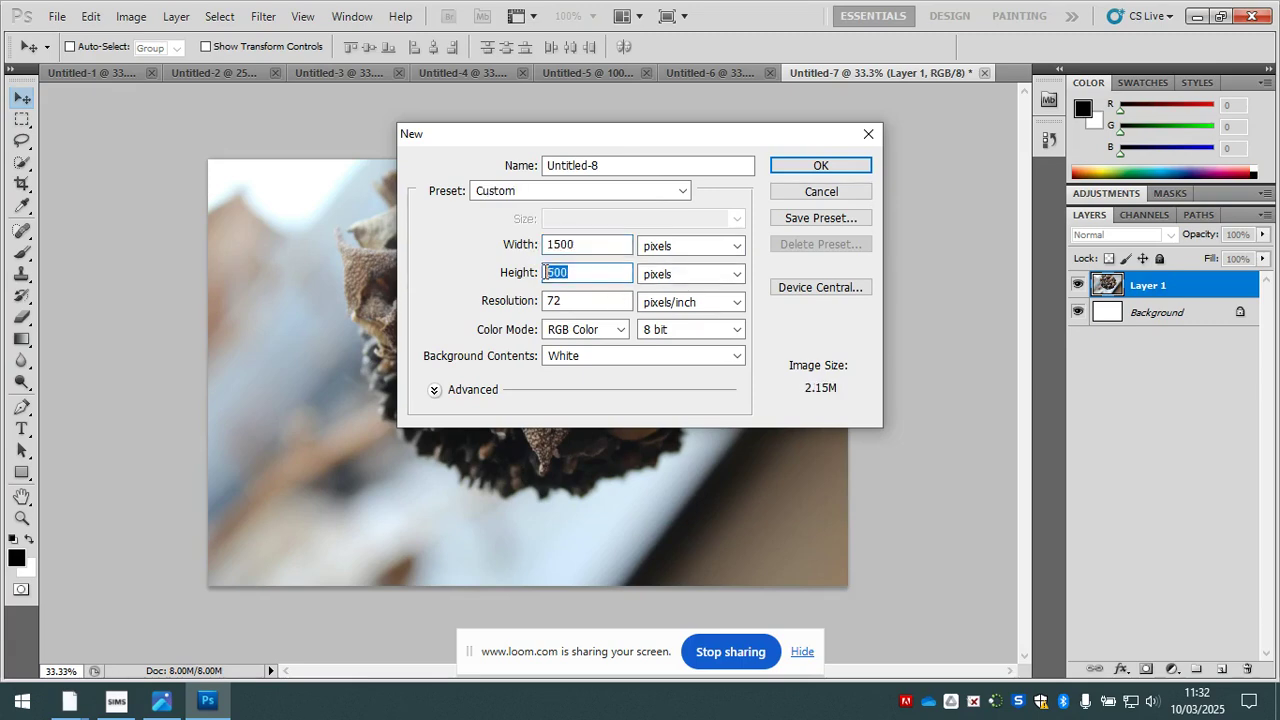
text(150)
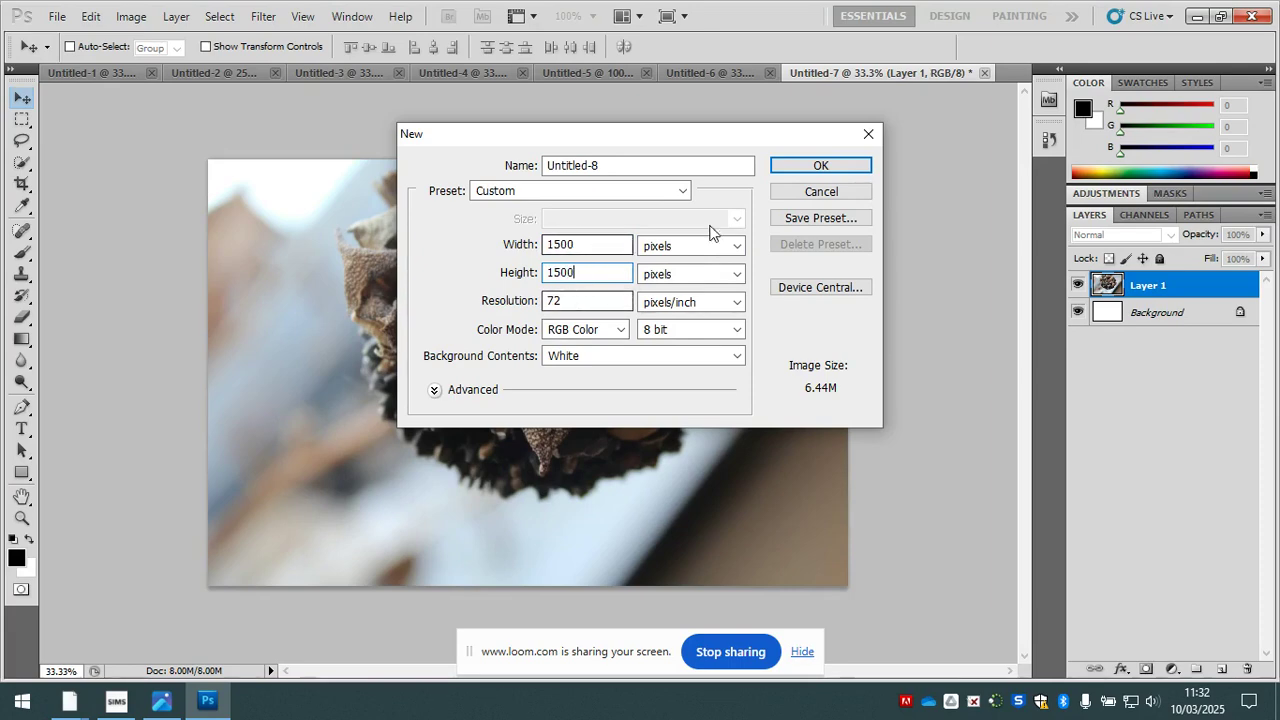
click(804, 168)
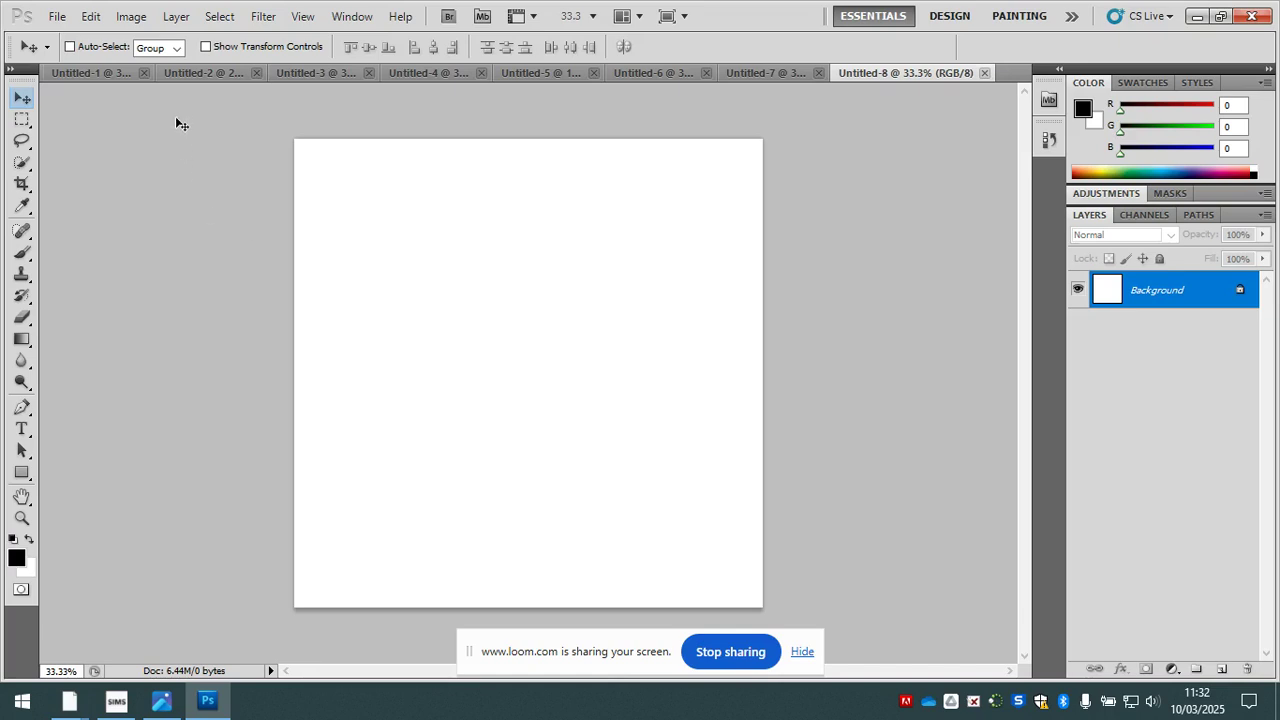
- Clear the selection in Untitled-2 and bring the veined leaf photo Untitled-4 to the front
click(200, 76)
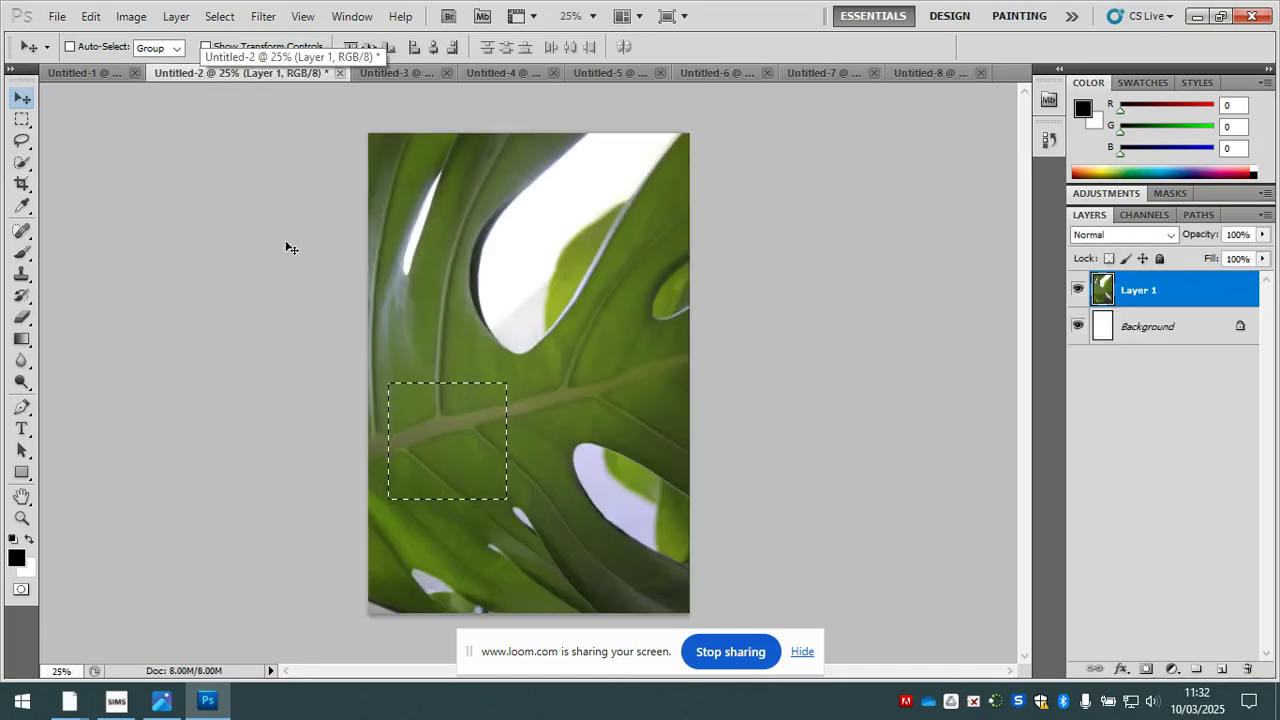
key(ctrl+d)
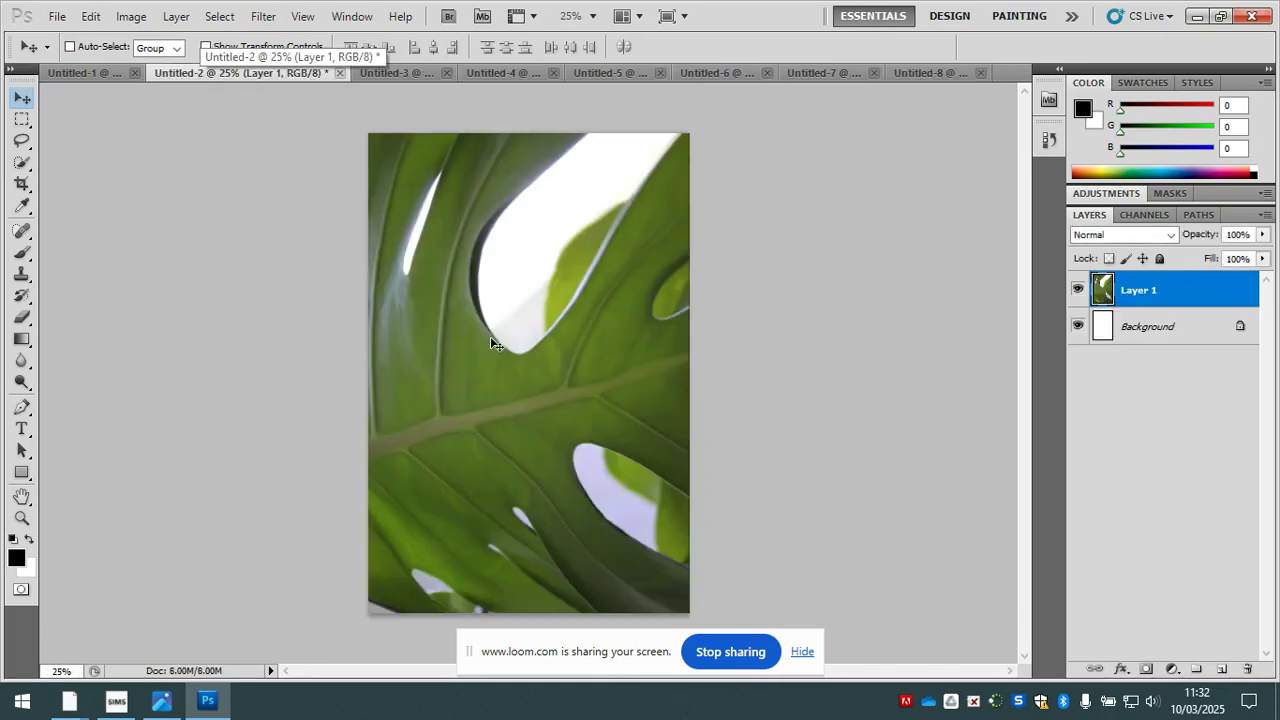
click(396, 71)
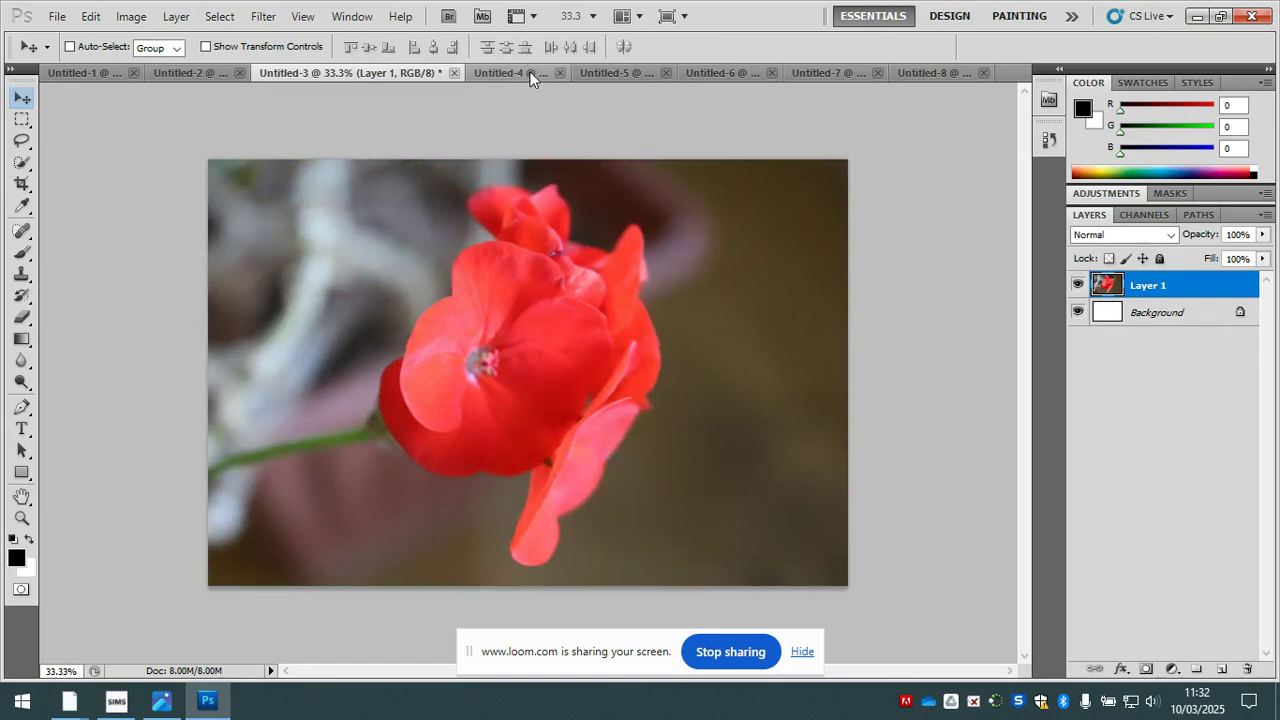
click(515, 73)
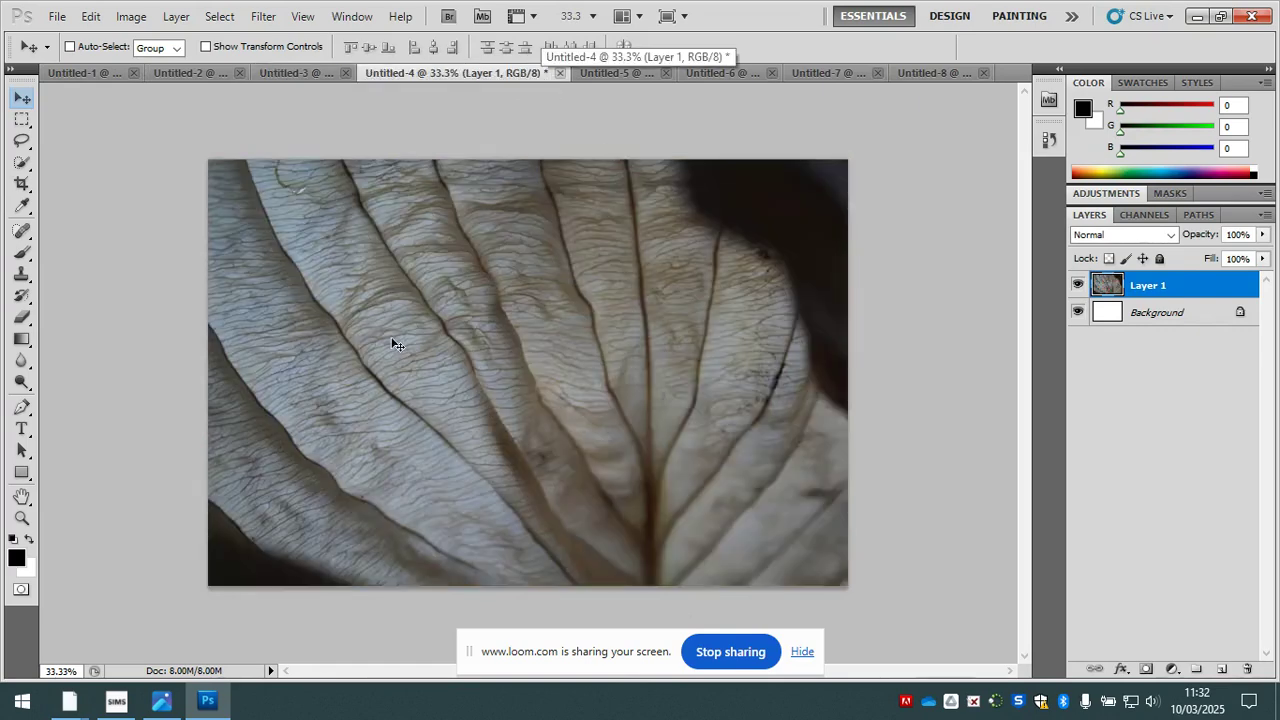
- Activate the Rectangular Marquee tool and set its style to Fixed Size
click(22, 120)
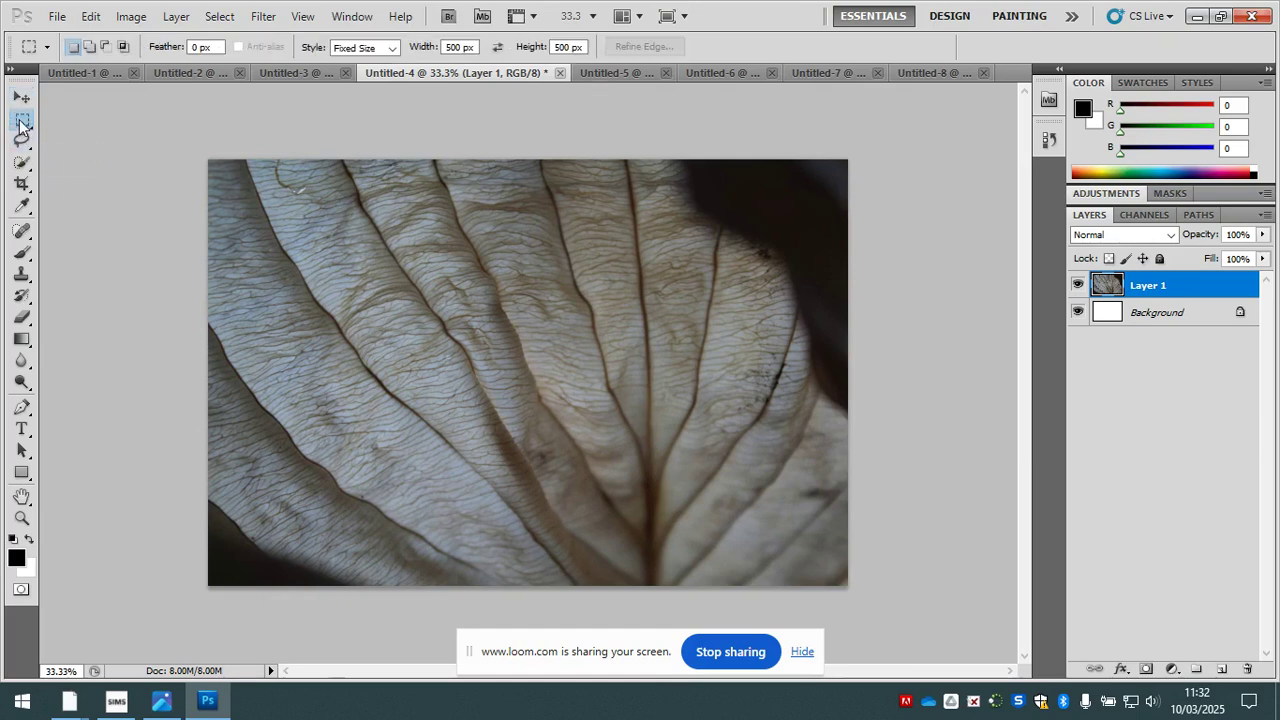
click(333, 50)
click(354, 59)
click(360, 50)
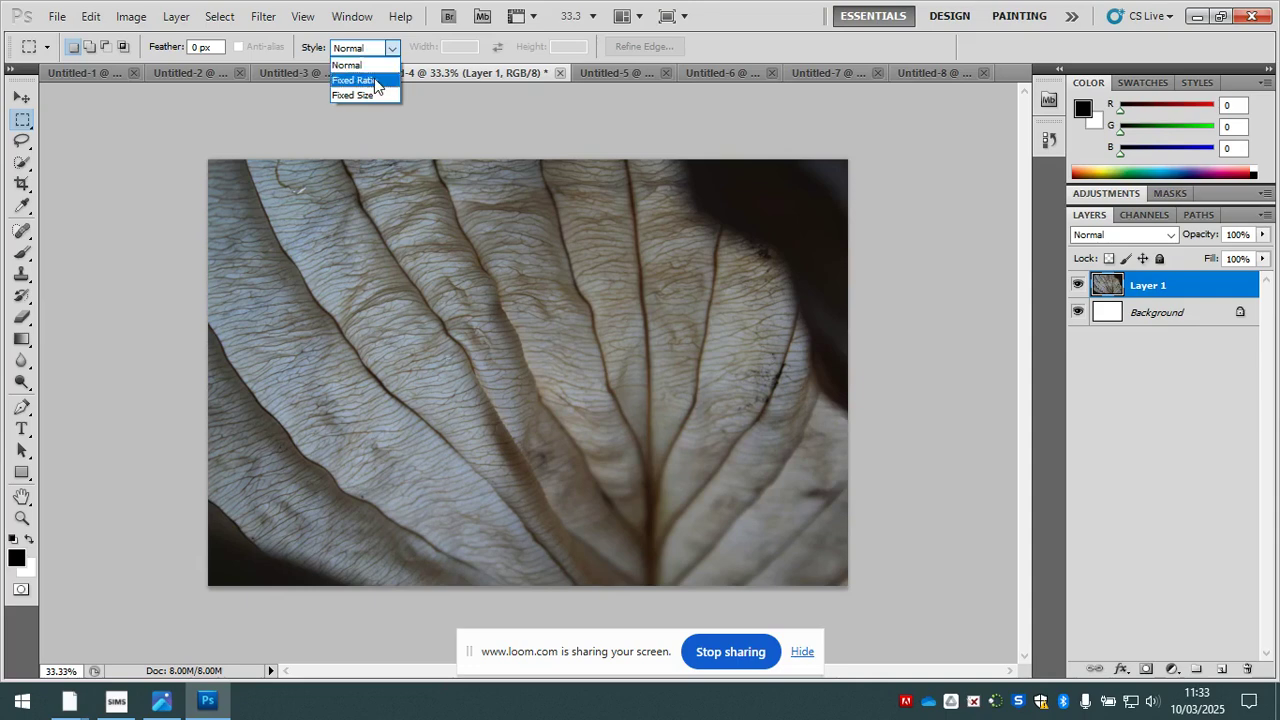
click(353, 94)
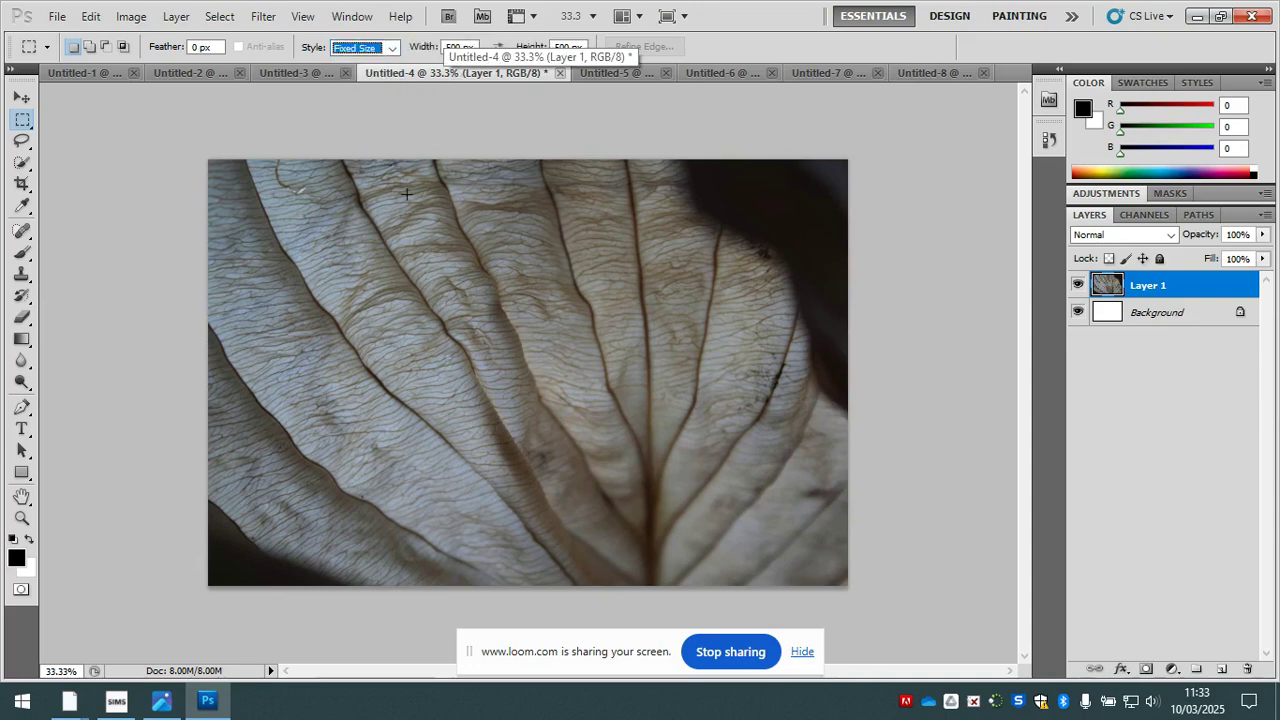
- Check the blank Untitled-8 canvas, then place a 300 by 500 px marquee selection on the leaf in Untitled-4
click(938, 74)
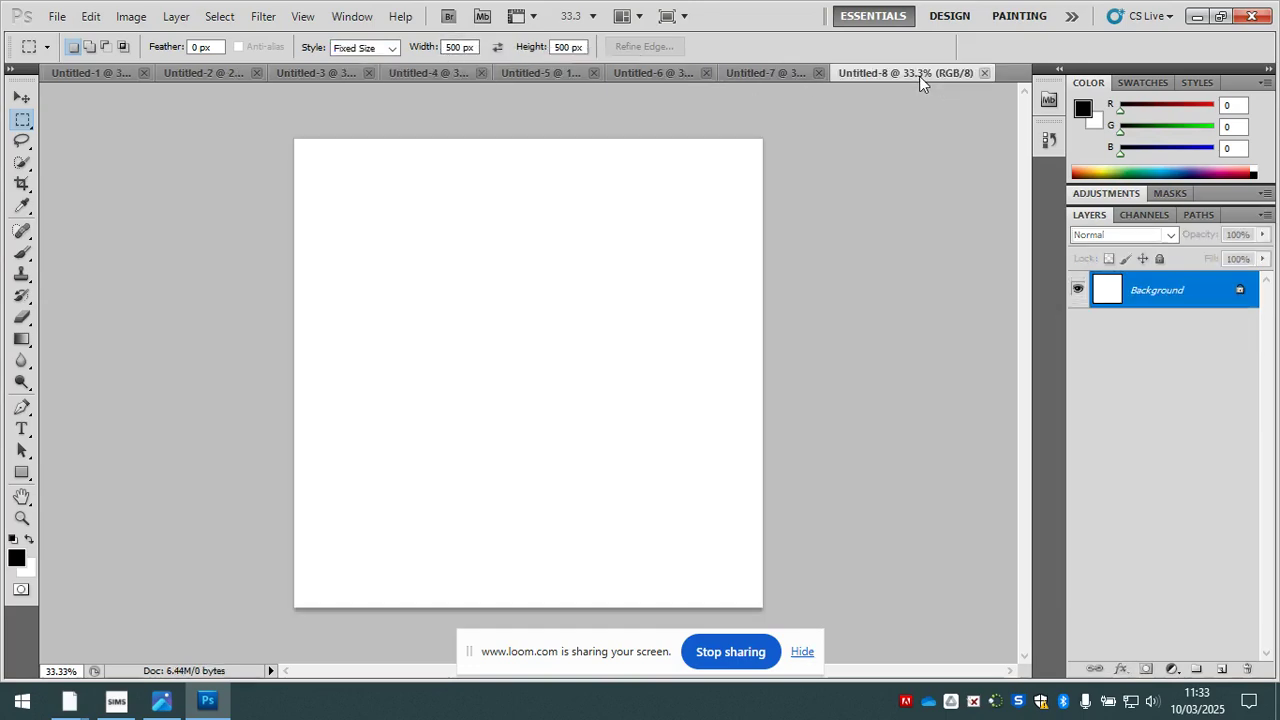
click(520, 80)
click(400, 80)
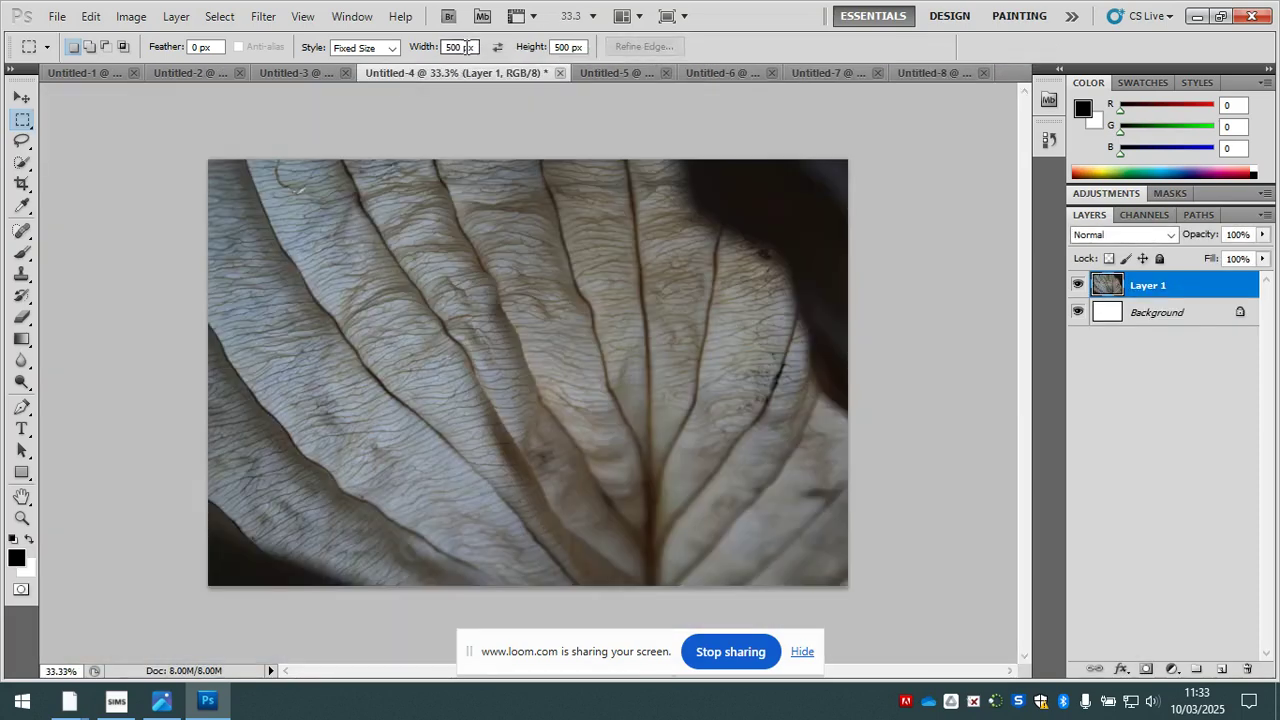
click(569, 46)
click(450, 47)
click(455, 261)
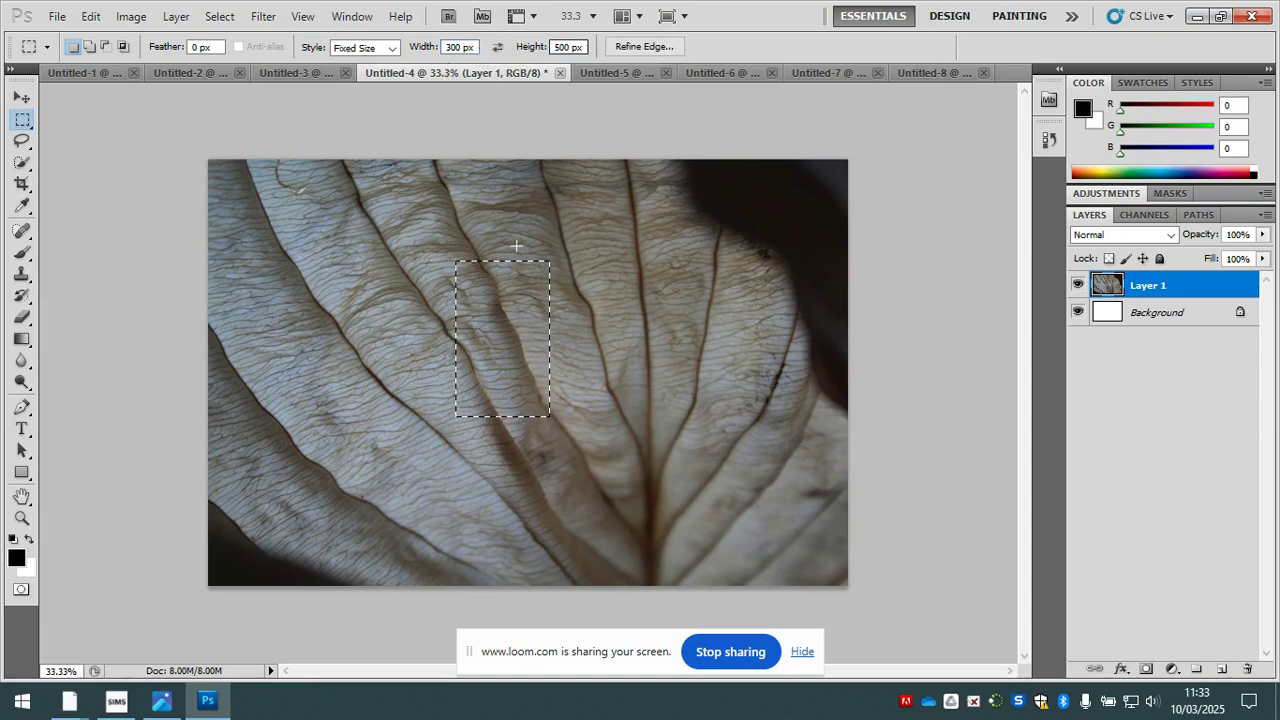
- Set the marquee height to 300 px and place a 300 px square selection on the leaf
click(555, 47)
key(BackSpace)
text(3)
click(378, 240)
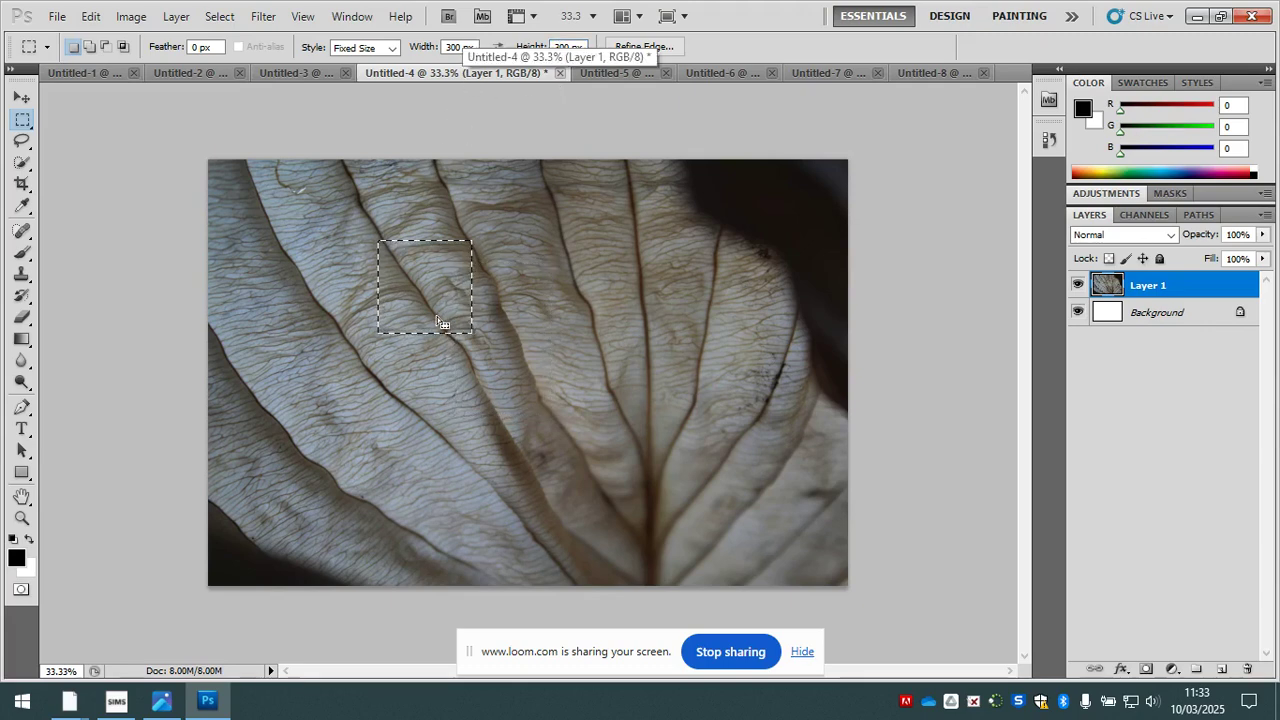
- Set the marquee width and height to 500 px and place the square selection on the leaf in Untitled-4
click(450, 47)
key(BackSpace)
text(5)
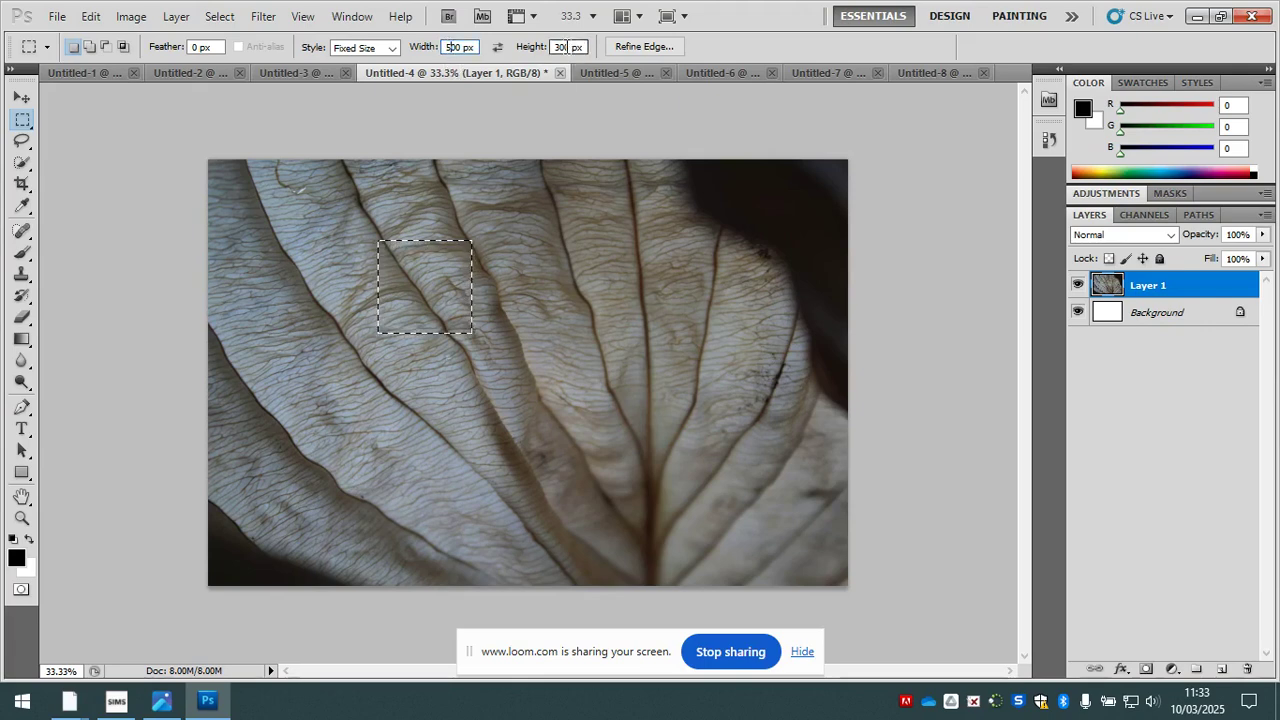
click(559, 47)
key(BackSpace)
text(5)
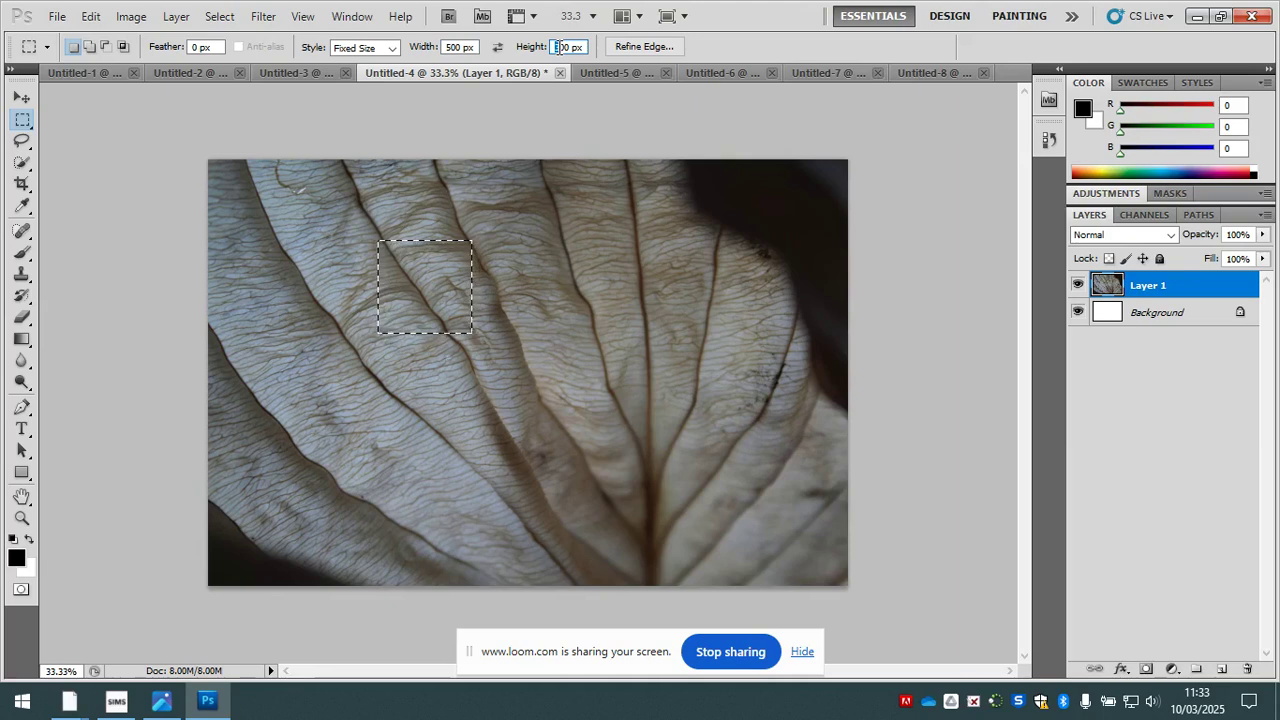
click(516, 218)
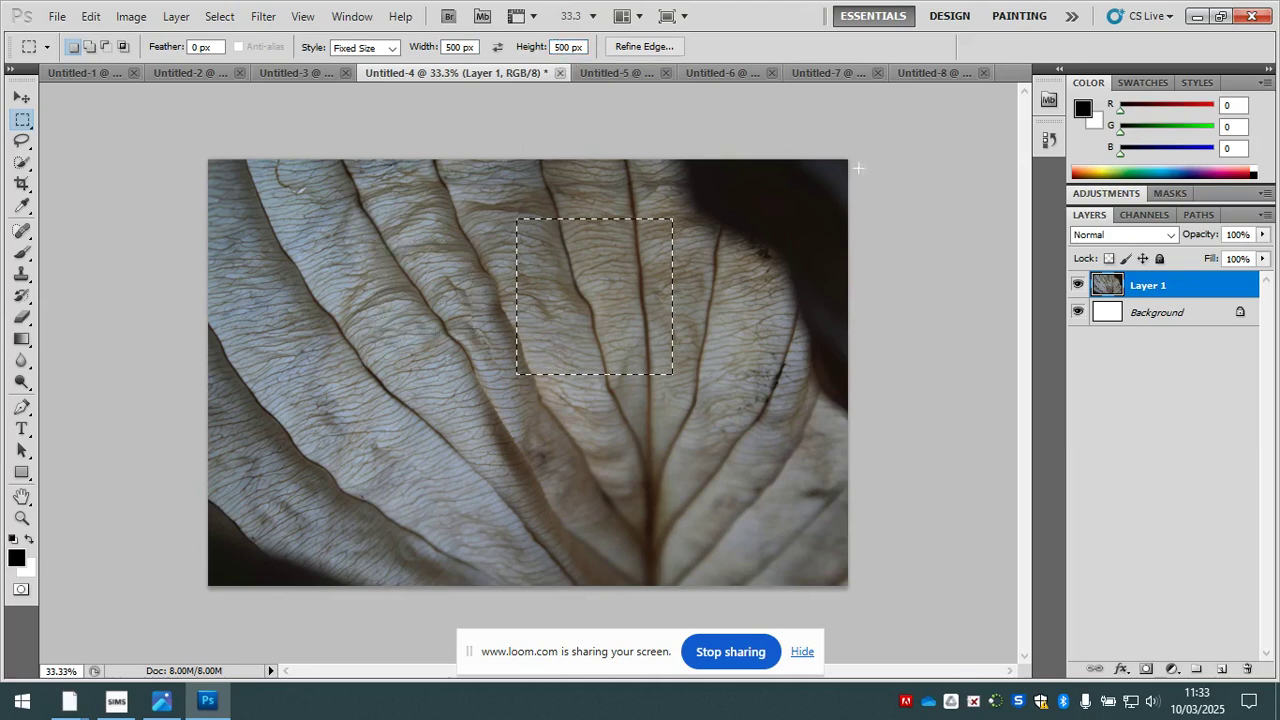
- Reposition the 500 px square selection over the curved veins in the upper-left part of the leaf and copy it
drag(569, 287, 416, 307)
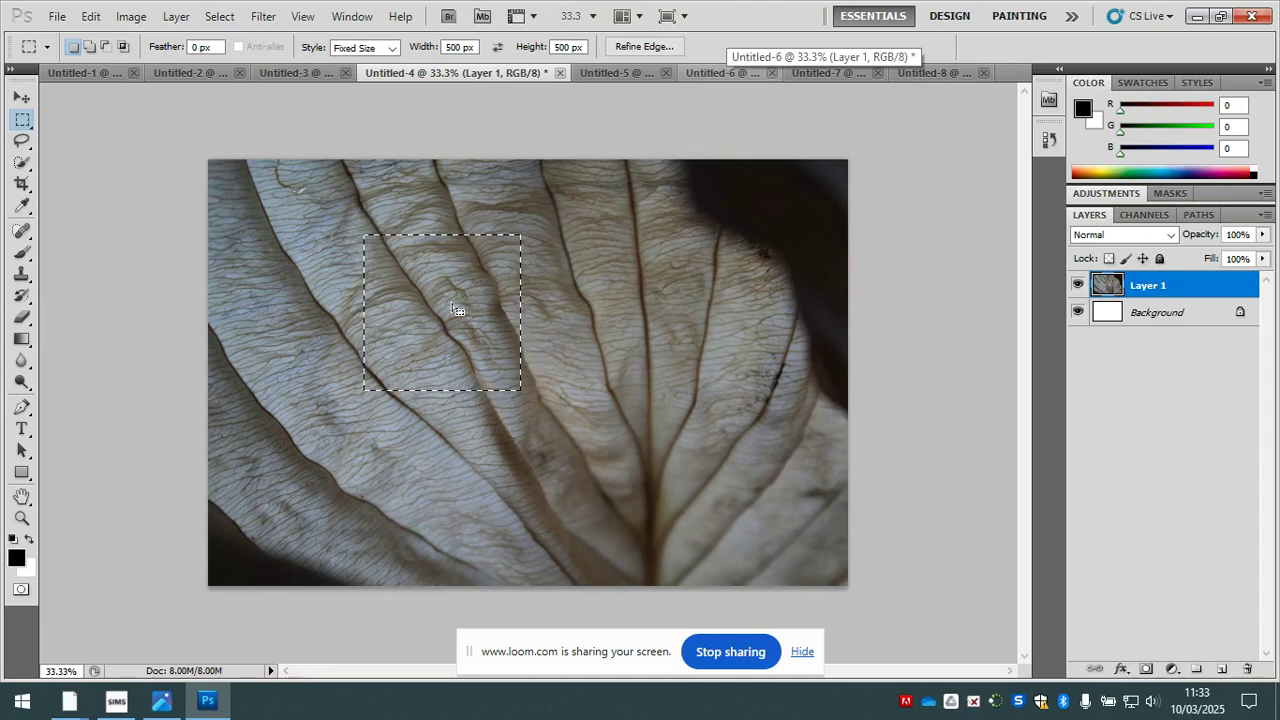
drag(445, 312, 410, 323)
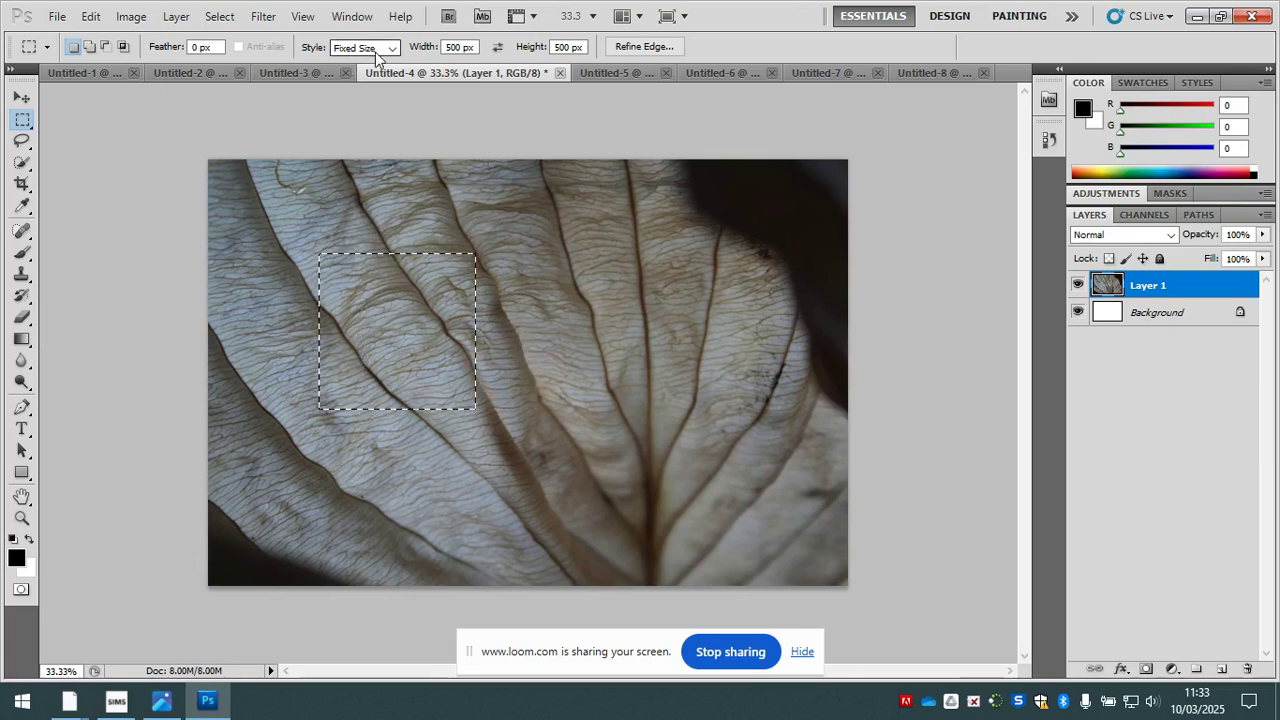
drag(395, 344, 440, 270)
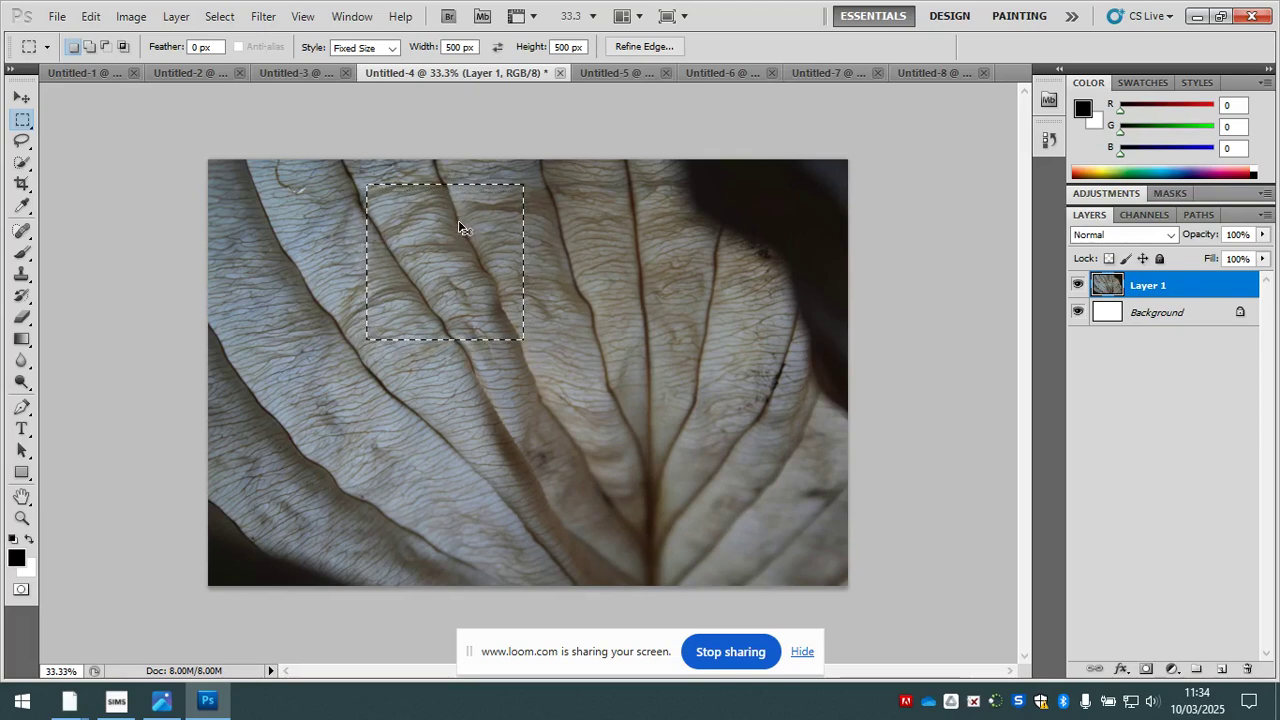
- Paste the copied leaf square into Untitled-8 and move it into the canvas's top-left corner
click(925, 78)
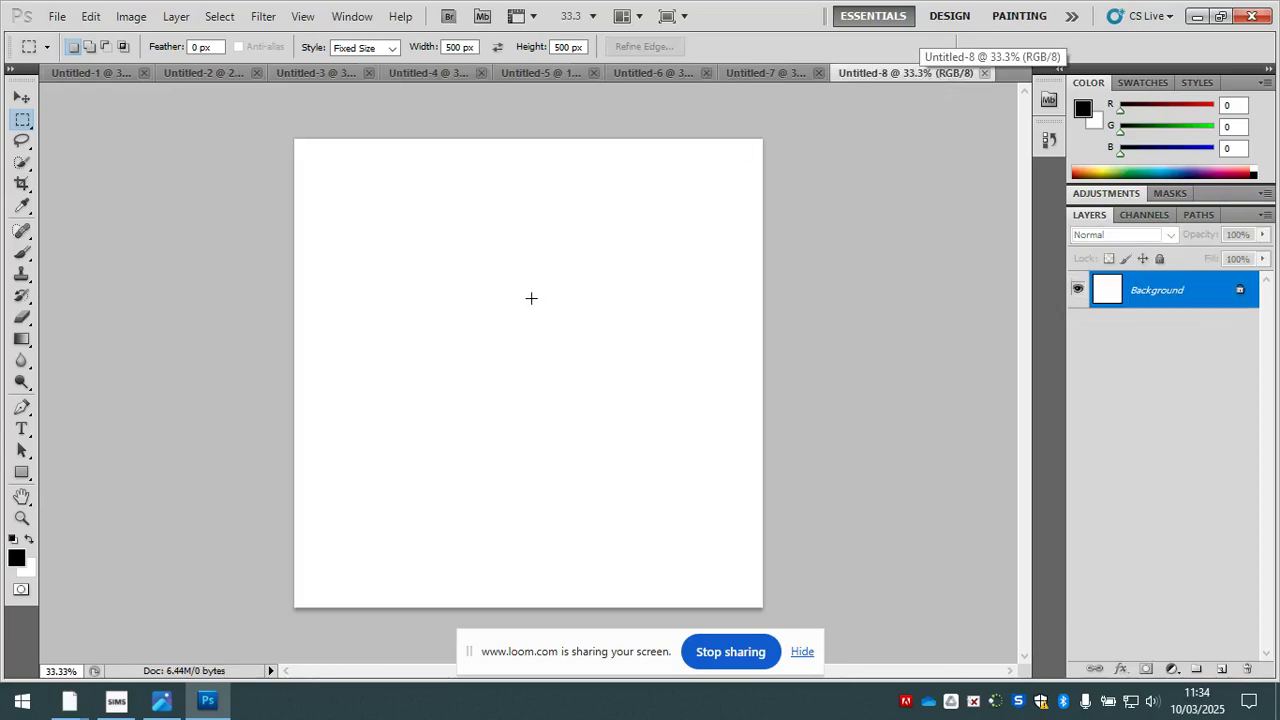
key(ctrl+v)
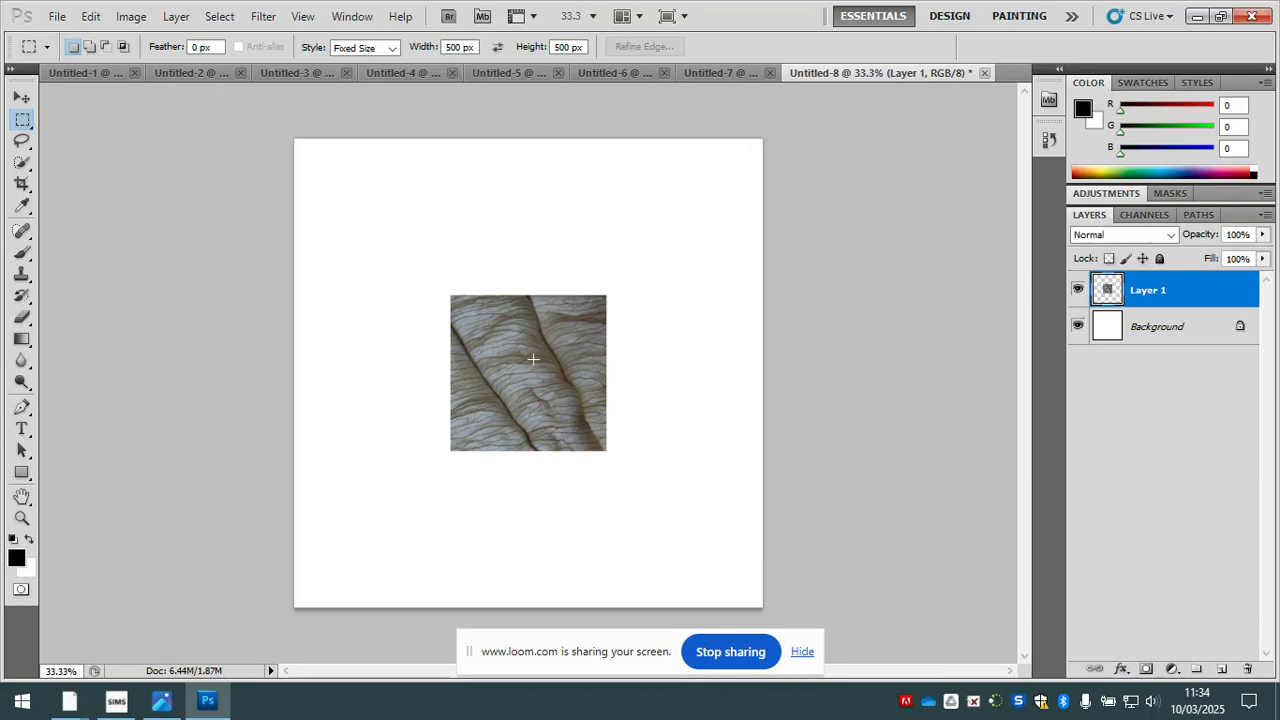
key(v)
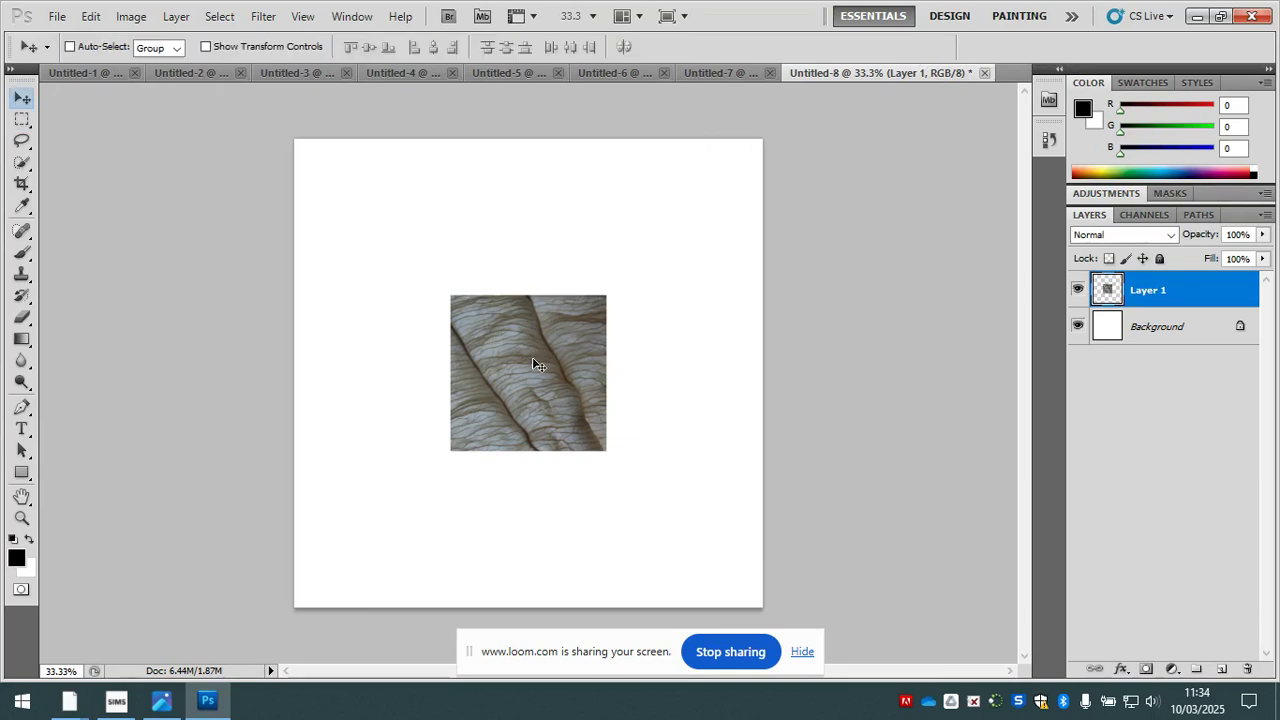
drag(535, 374, 383, 212)
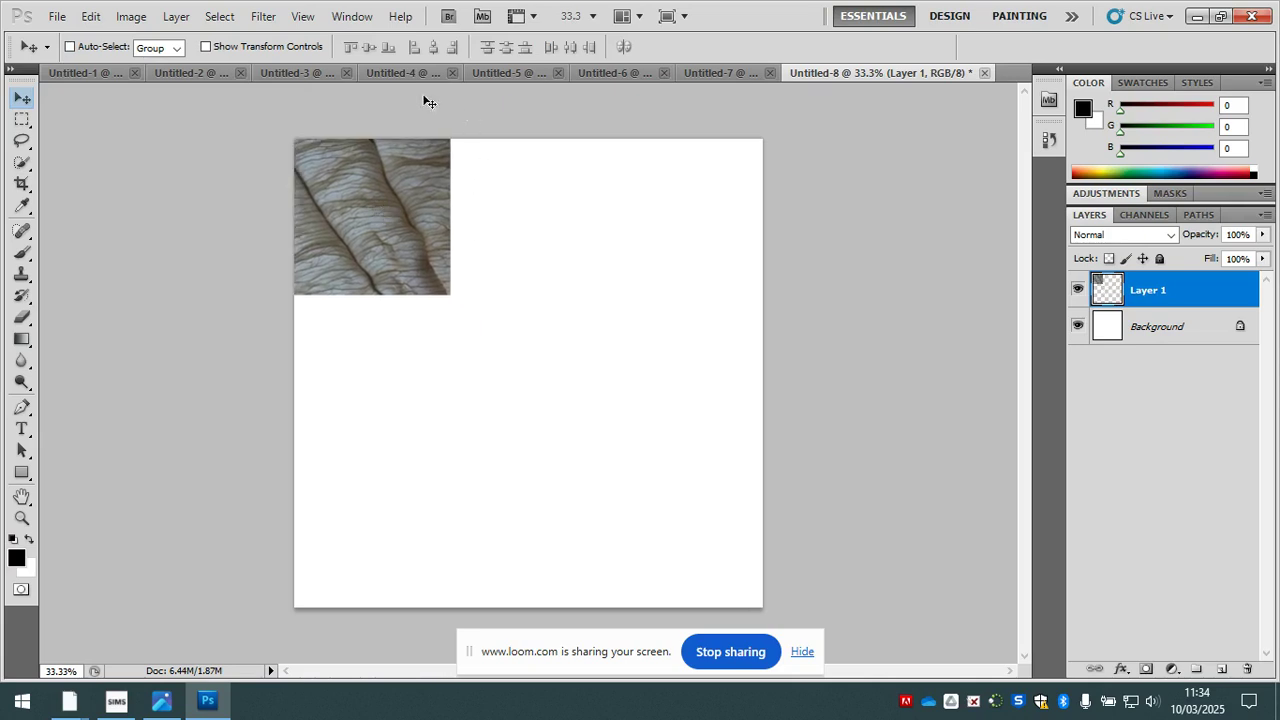
- Place a 500 px square marquee selection over the centre of the red flower in Untitled-3
click(291, 74)
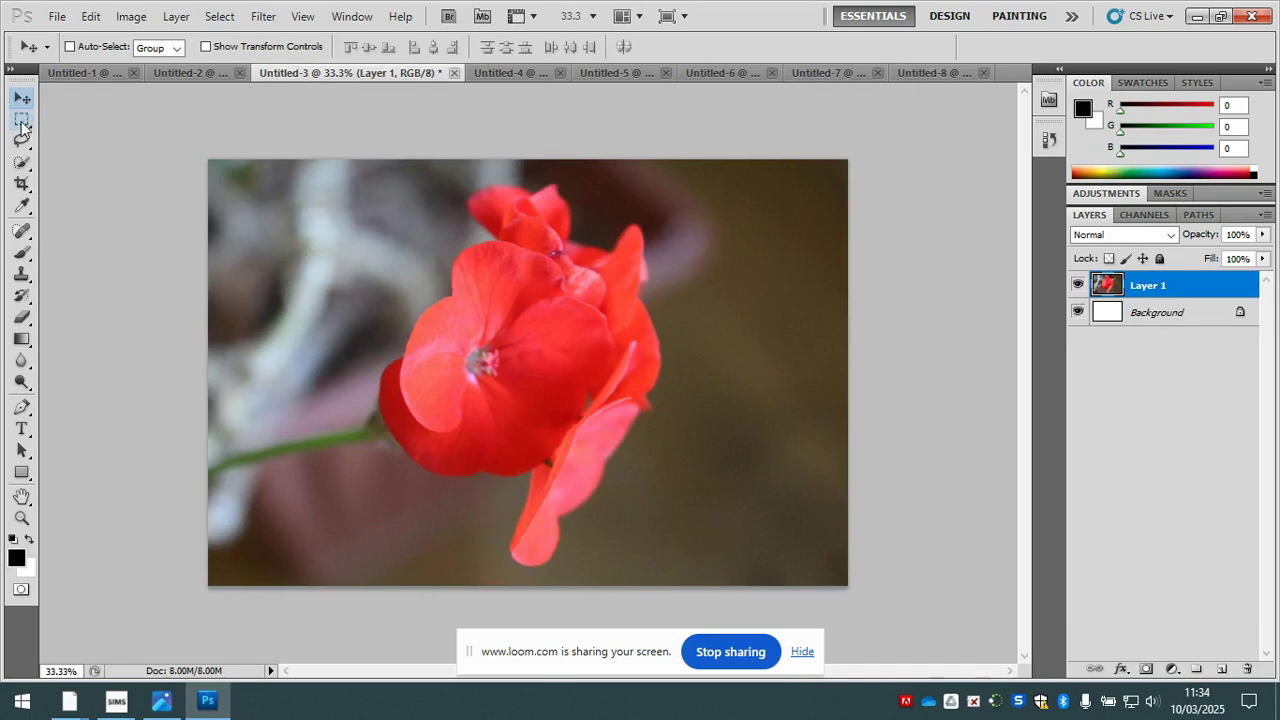
key(m)
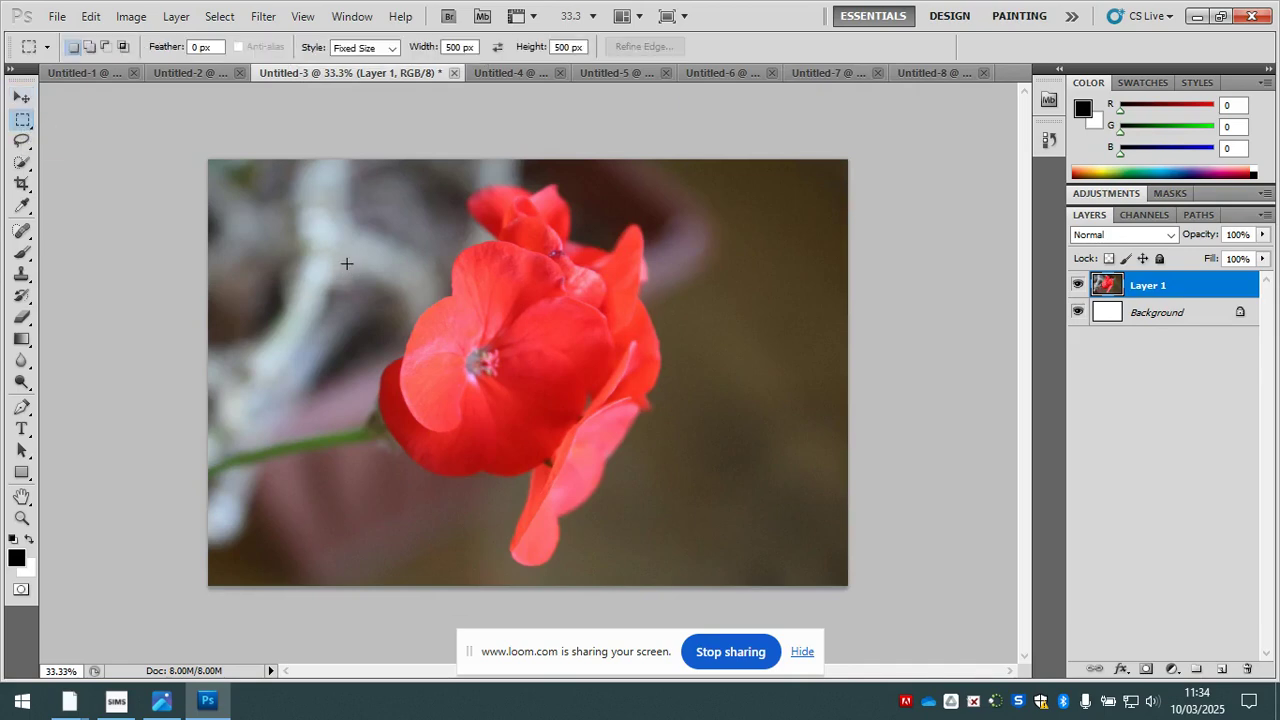
drag(427, 377, 486, 345)
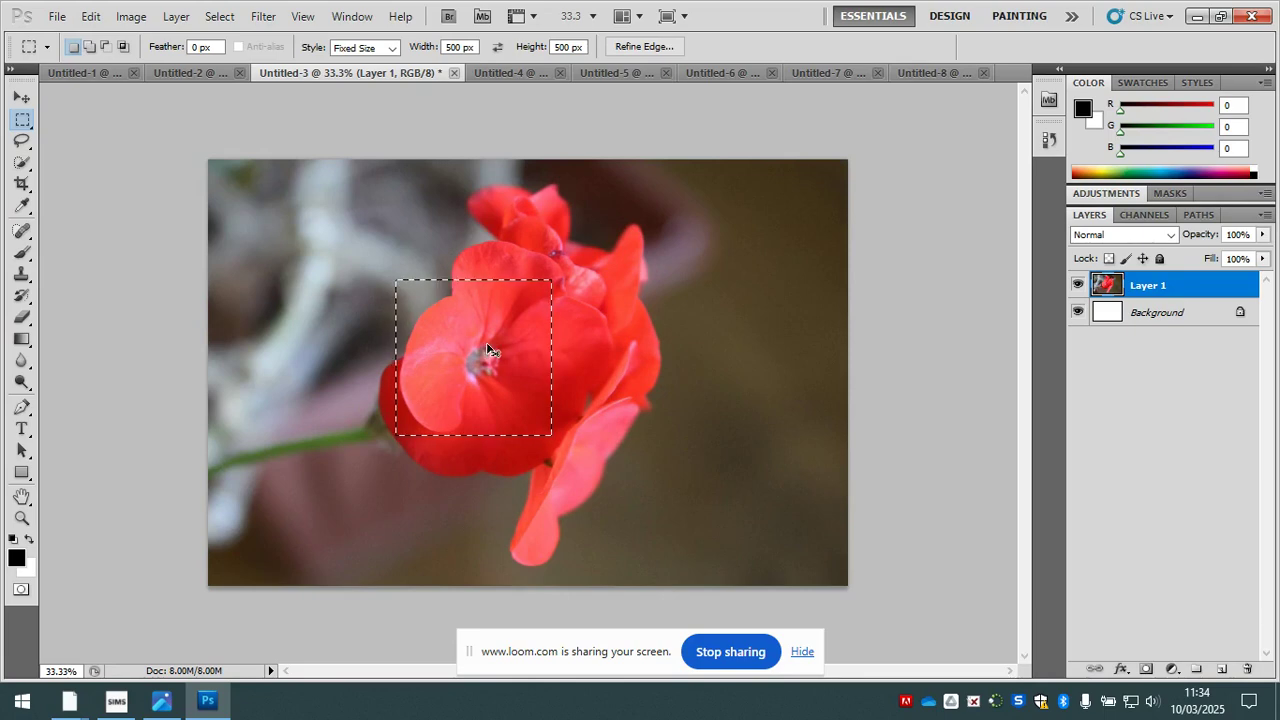
- Paste the copied red flower square into Untitled-8 and move it into the top row beside the leaf square
click(930, 73)
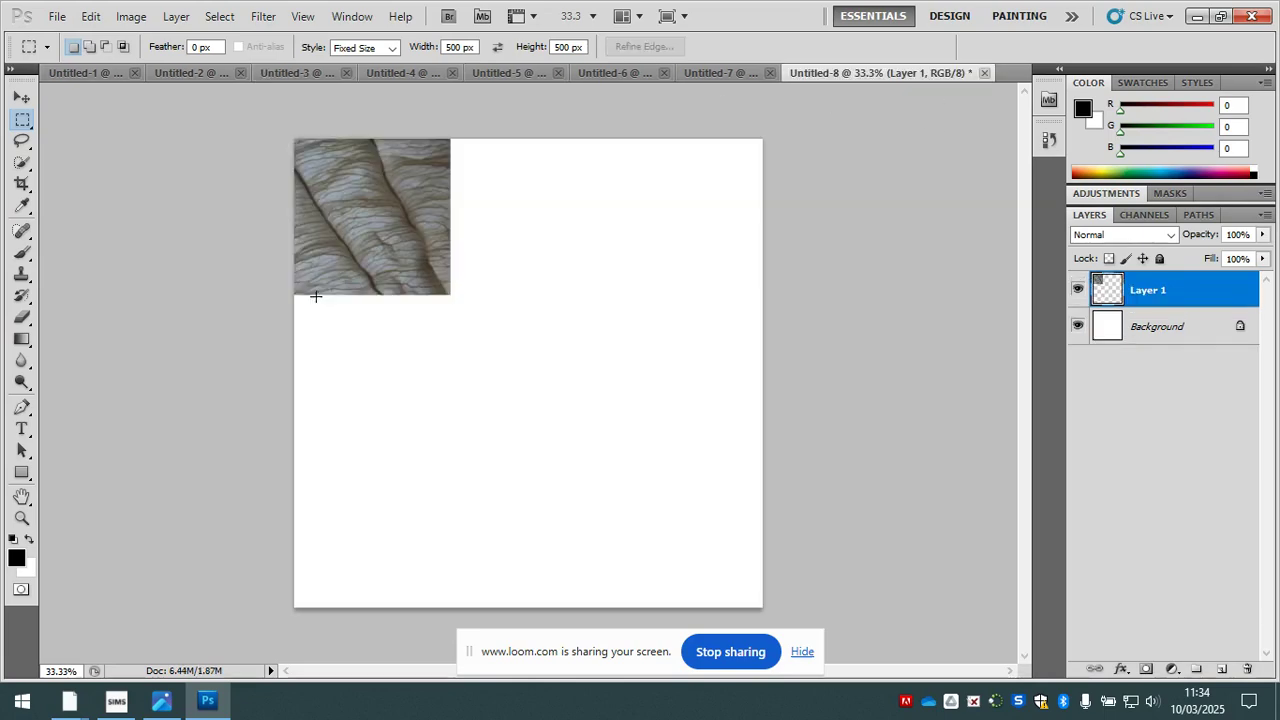
key(ctrl+v)
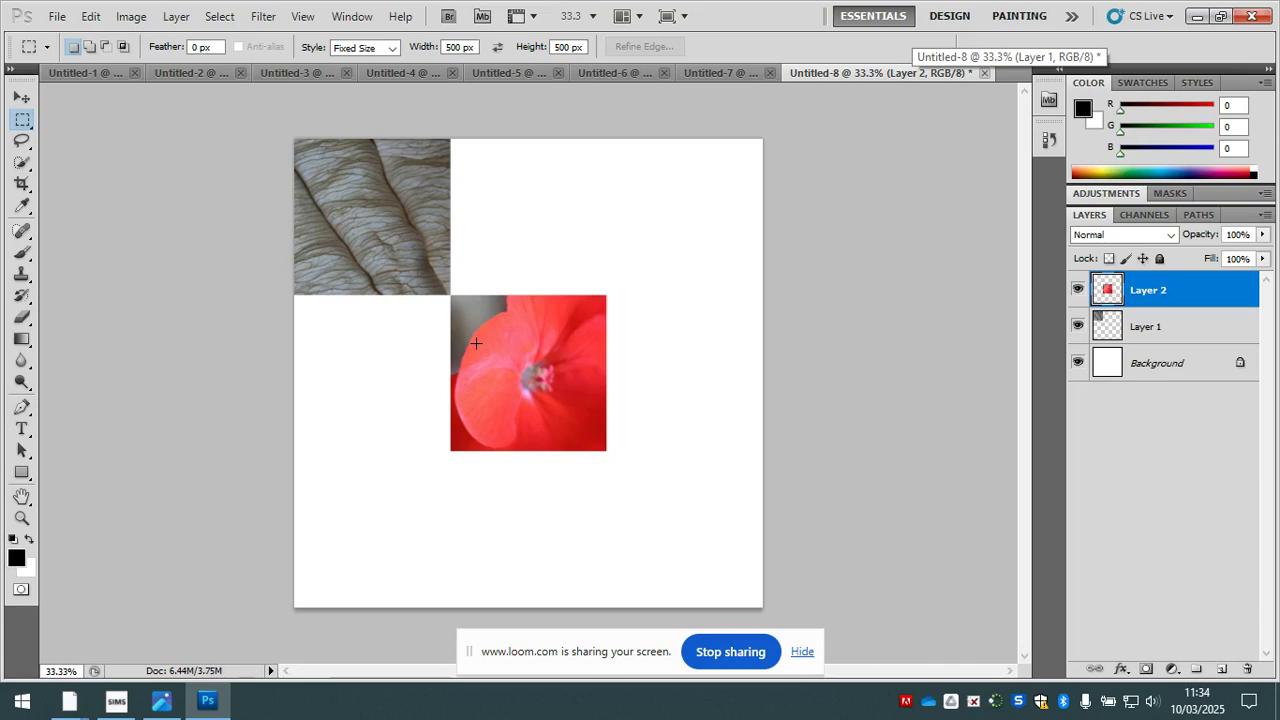
key(v)
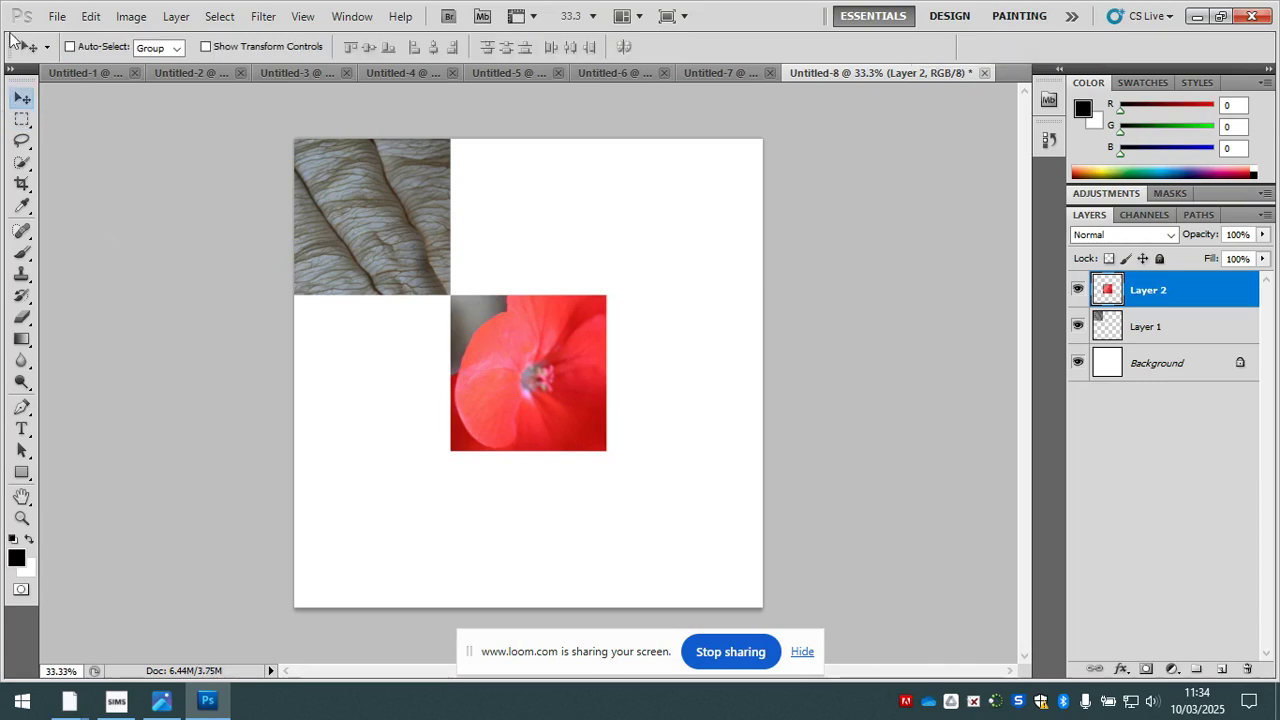
drag(473, 388, 481, 230)
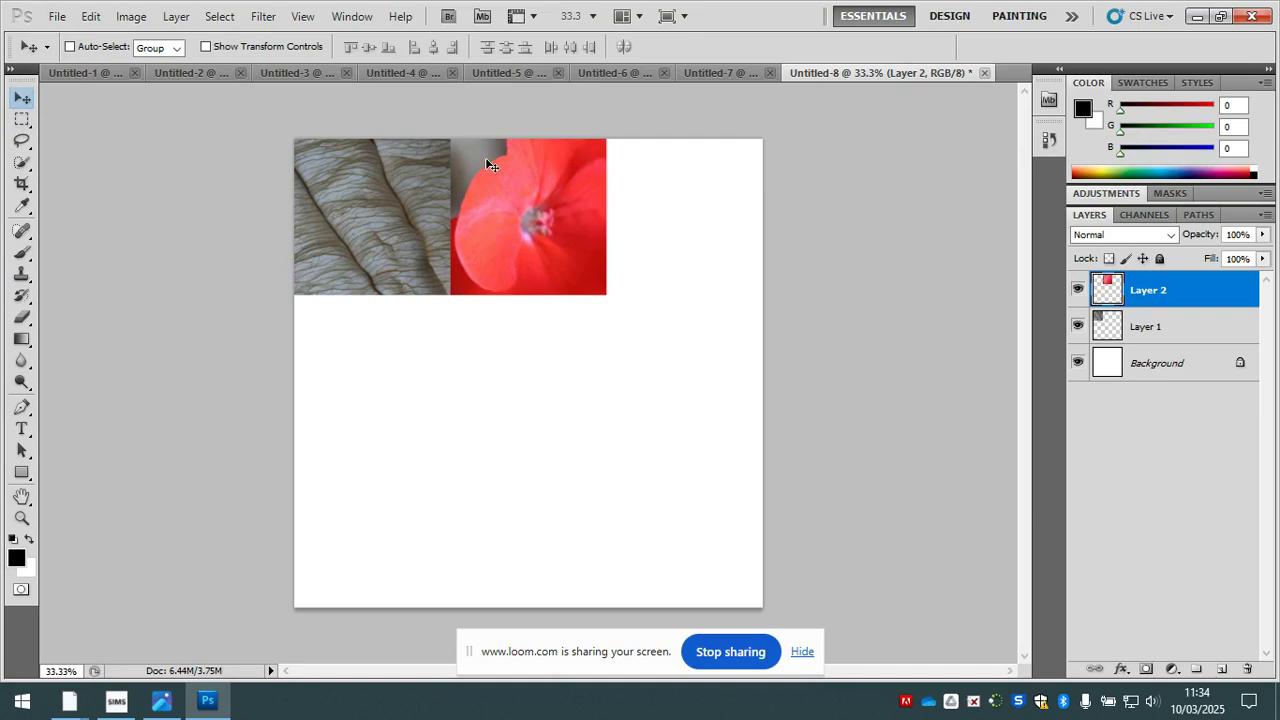
- Place a 500 px square marquee selection over the lower middle of the dried flower head in Untitled-7 and copy it
click(285, 79)
click(173, 71)
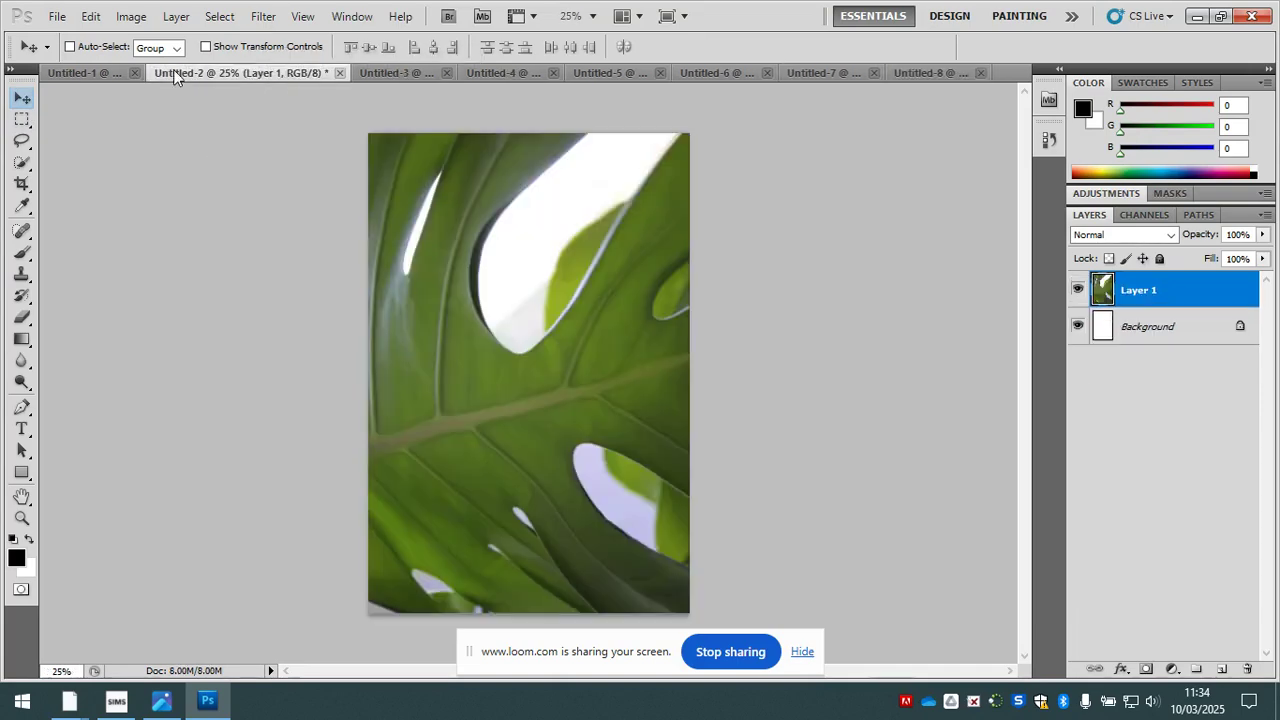
click(63, 73)
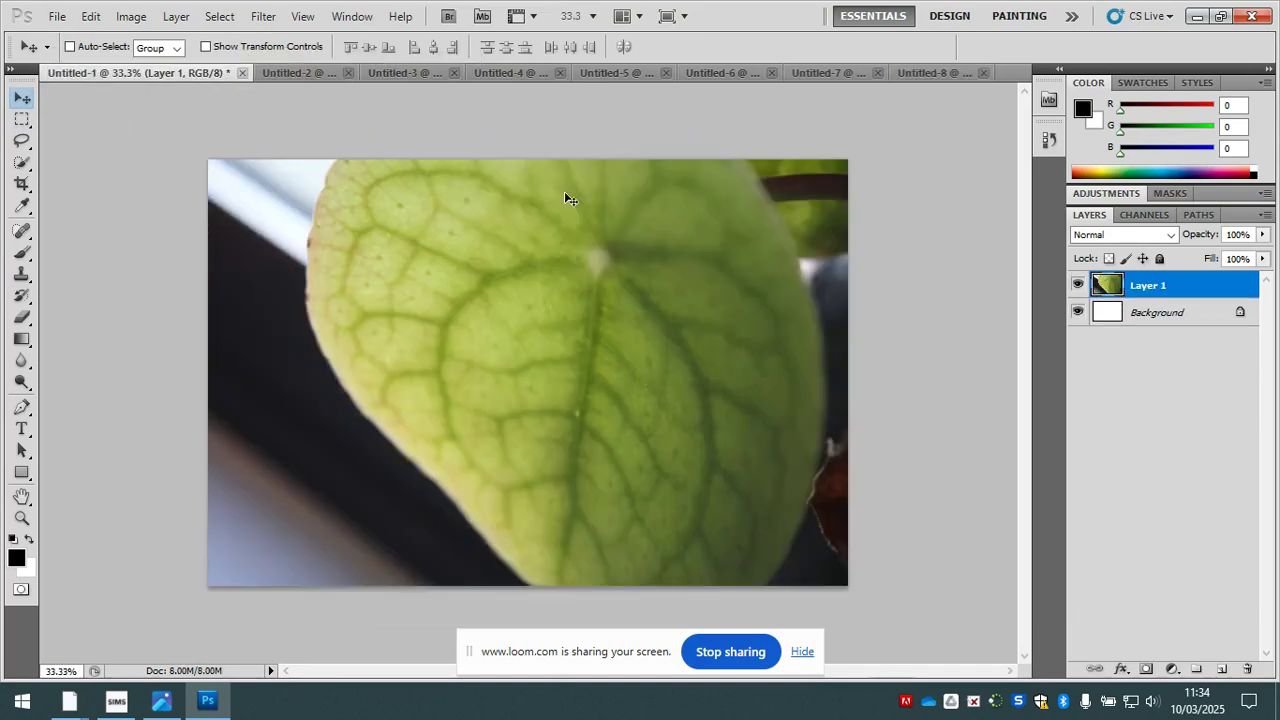
click(924, 76)
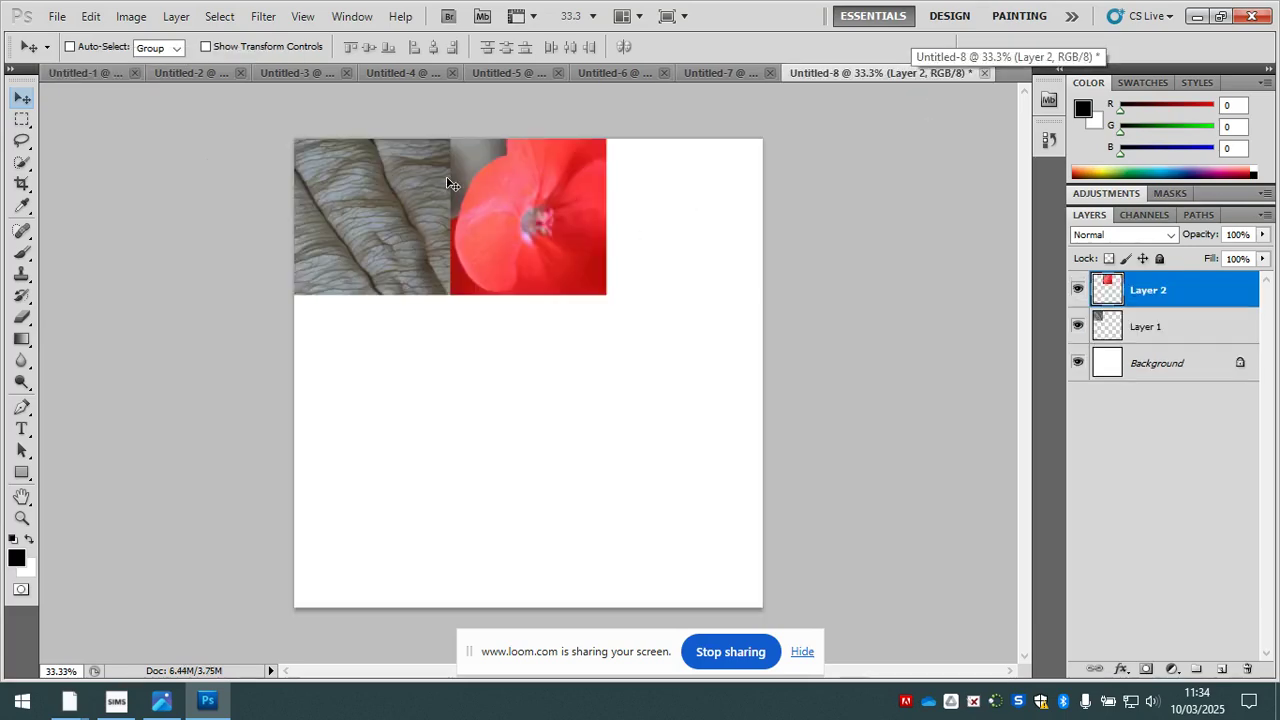
click(703, 74)
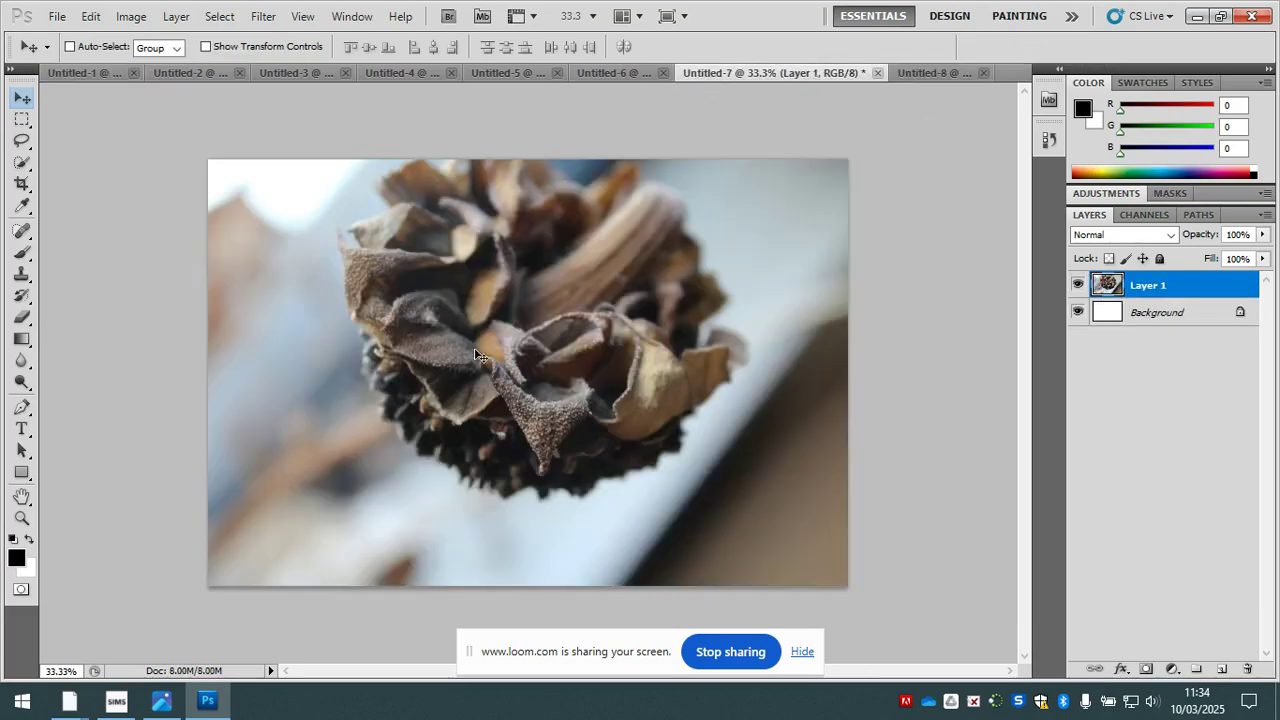
key(m)
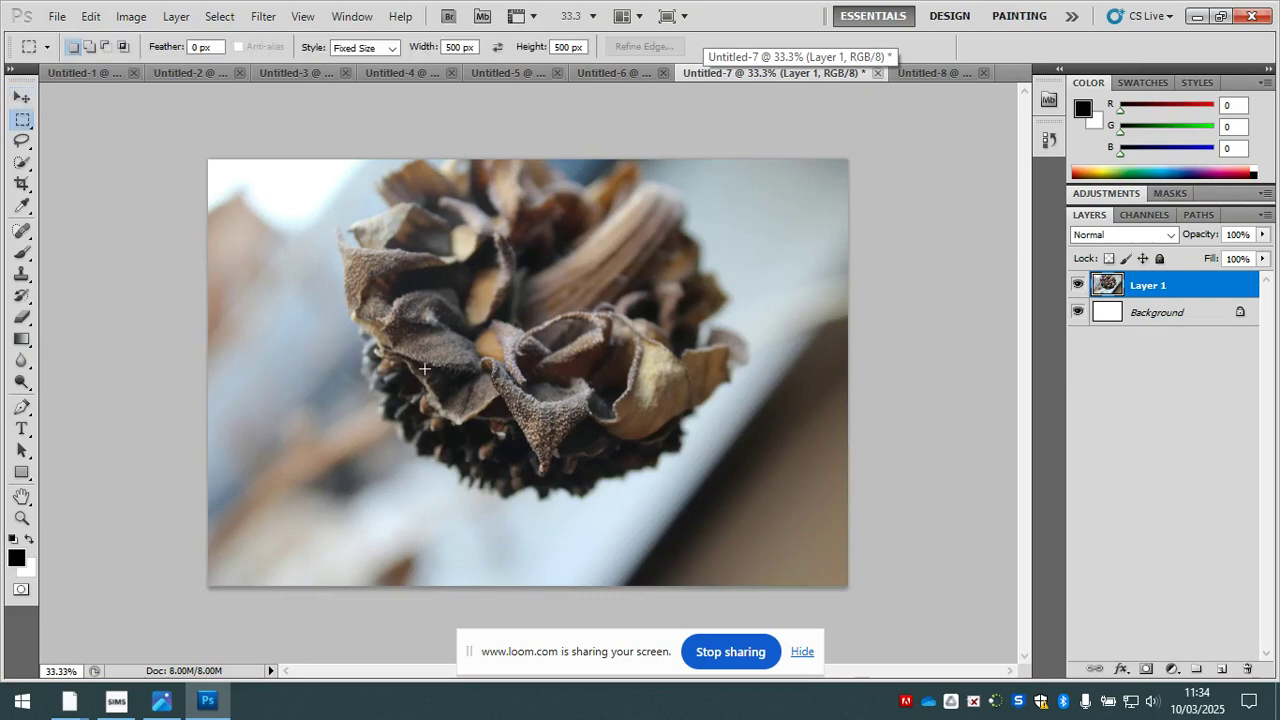
click(437, 371)
drag(505, 432, 547, 401)
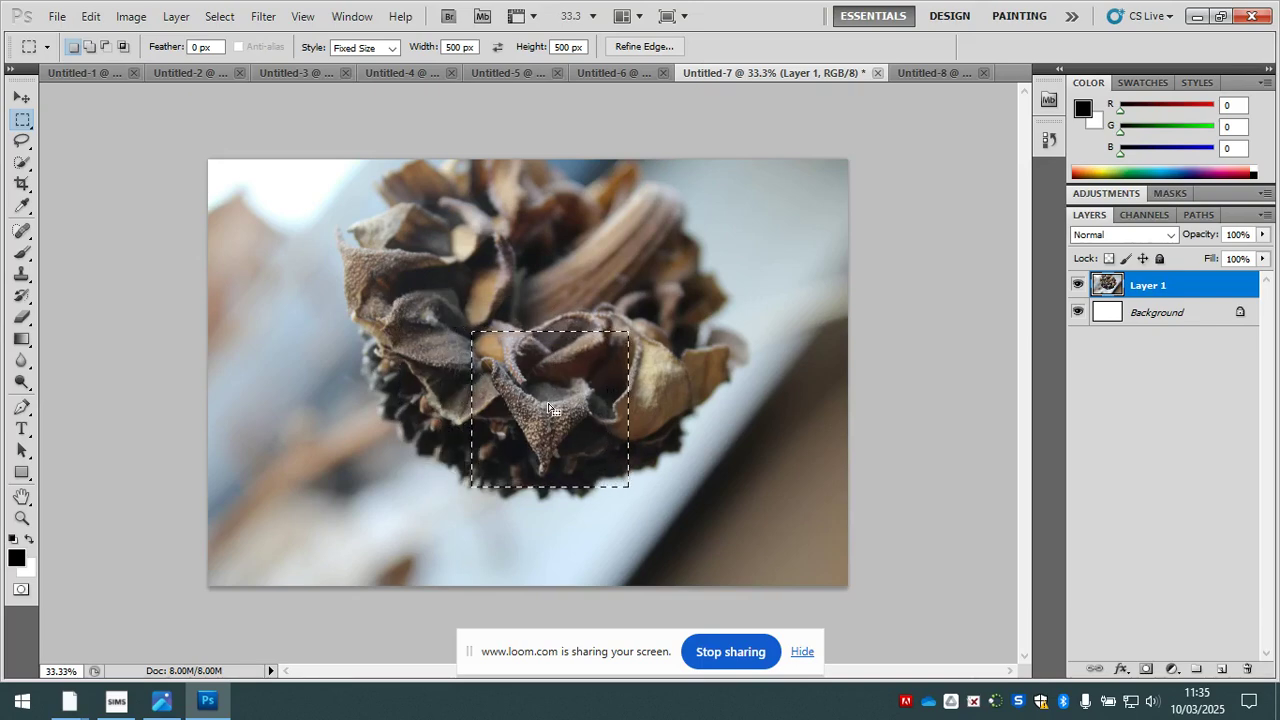
key(ctrl+c)
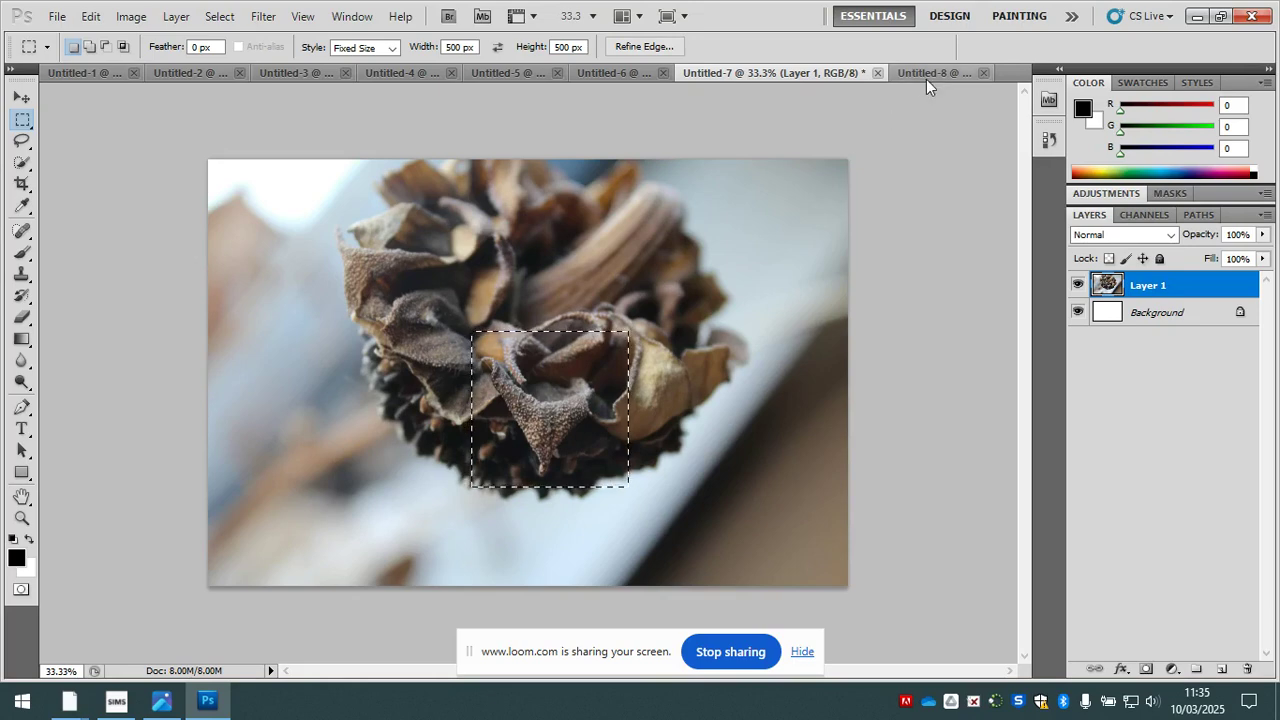
- Paste the dried flower head square into Untitled-8 and move it into the canvas's top-right corner
click(926, 79)
key(ctrl+v)
key(v)
drag(531, 382, 687, 226)
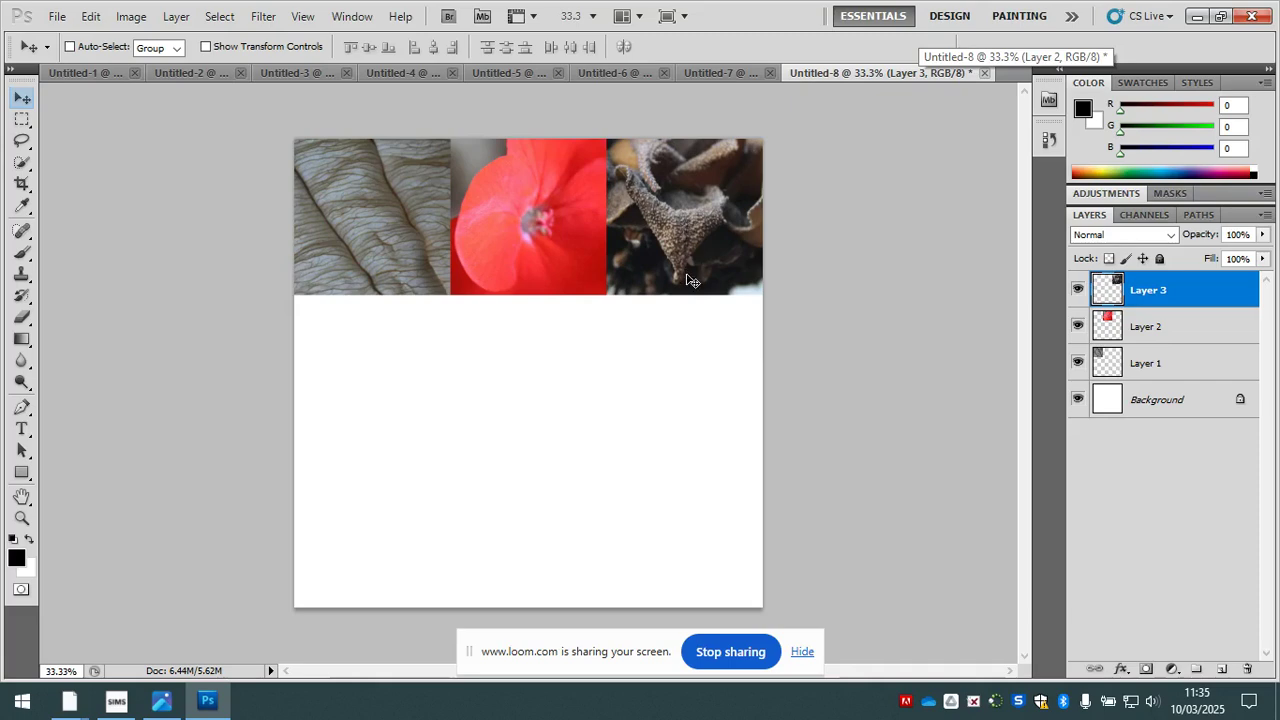
- Swap the grey leaf and red flower squares so the flower sits top-left and the leaf top-centre
right_click(382, 212)
click(414, 229)
drag(414, 229, 570, 386)
right_click(493, 222)
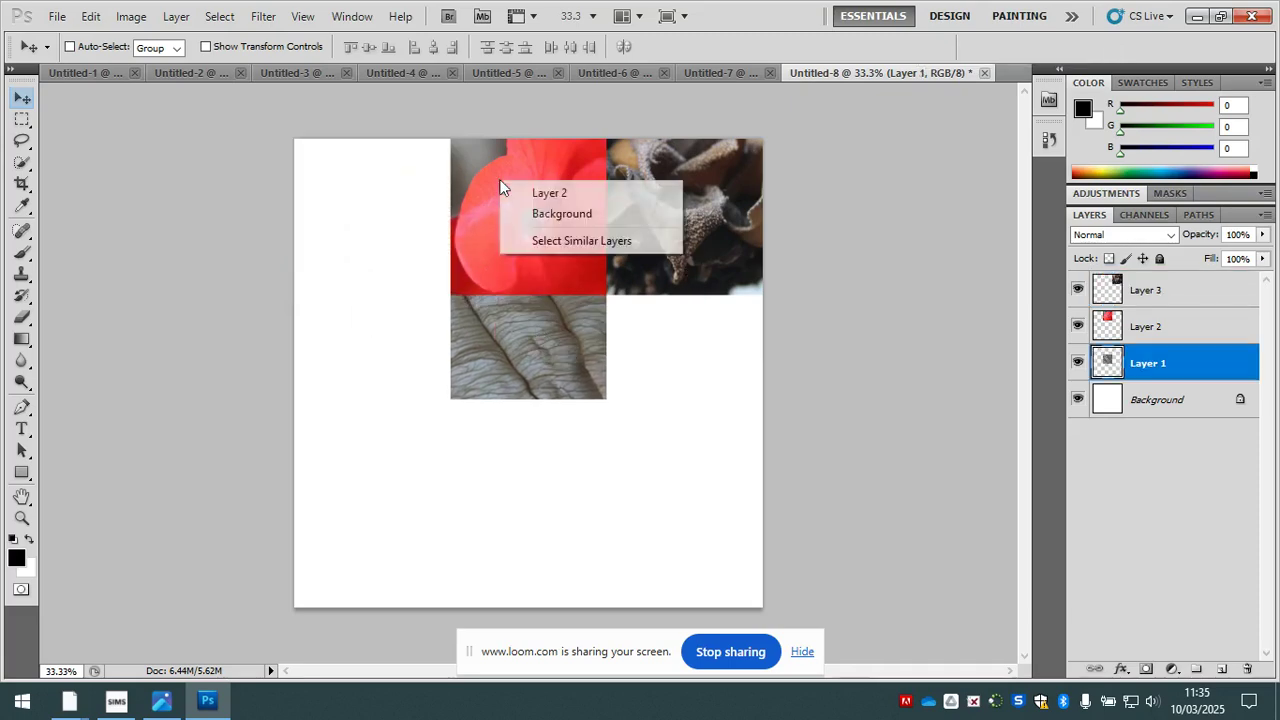
click(533, 188)
drag(533, 188, 383, 187)
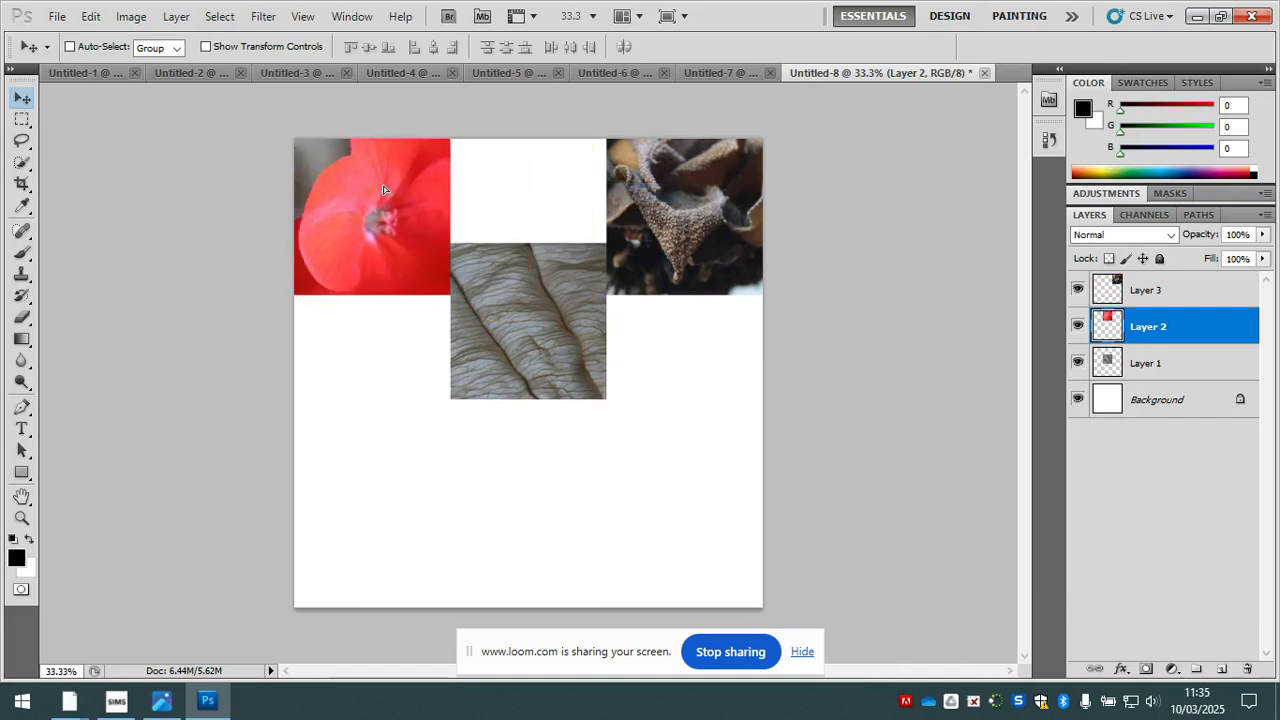
right_click(507, 264)
click(537, 271)
drag(558, 288, 558, 211)
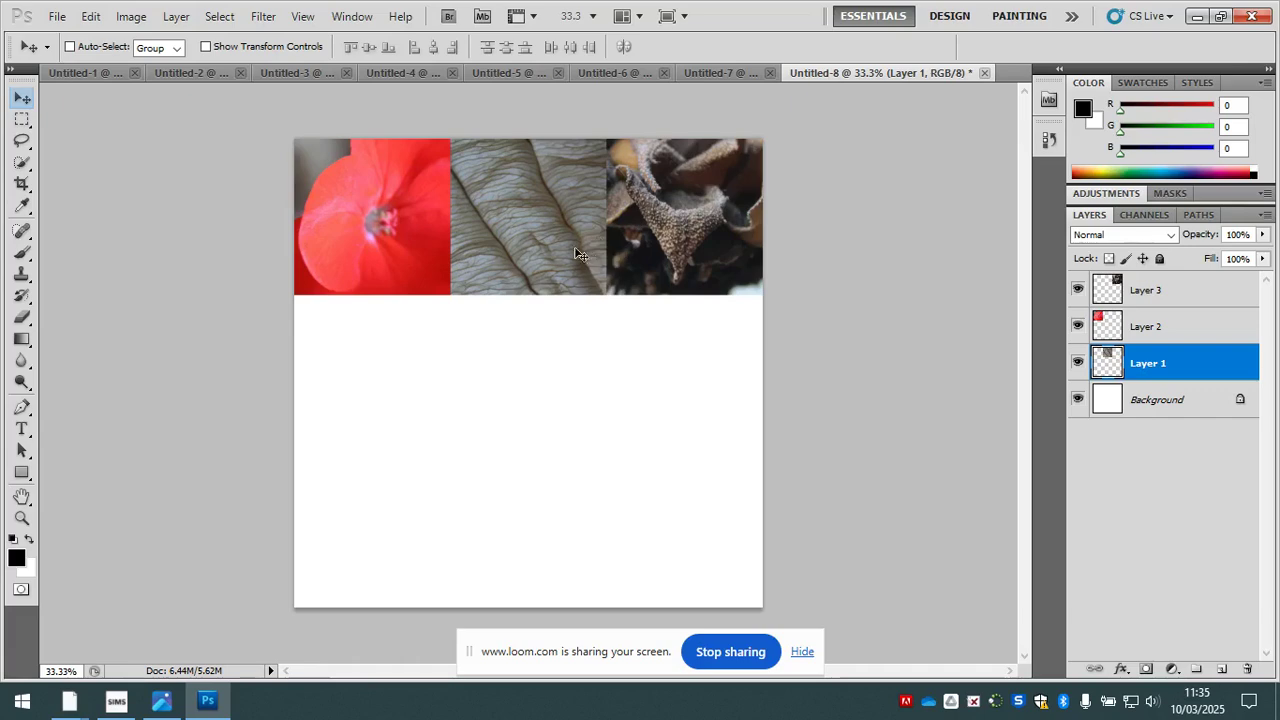
- Swap the grey leaf and dried flower head squares so the flower head sits top-centre and the leaf top-right
right_click(498, 250)
click(568, 262)
drag(548, 233, 626, 439)
right_click(648, 224)
click(703, 232)
drag(703, 232, 548, 232)
right_click(618, 398)
click(642, 403)
drag(642, 403, 695, 198)
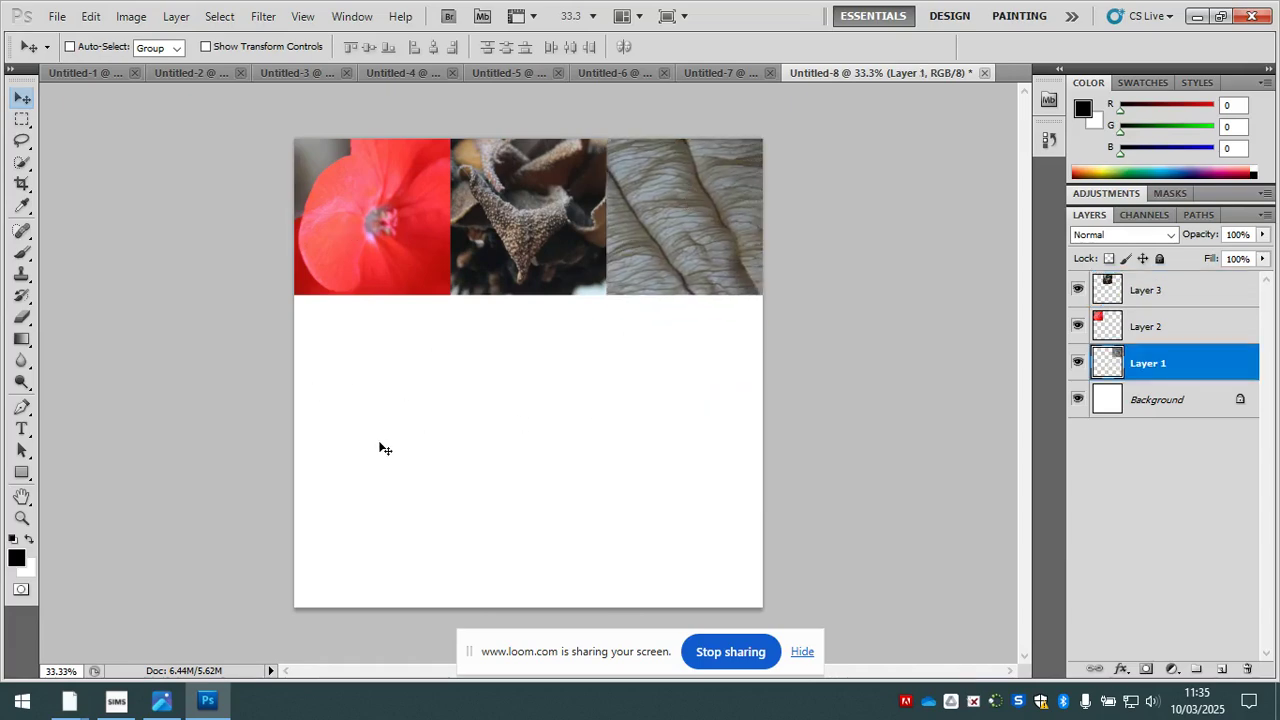
- Place a 500 px square marquee selection over the green leaf's central vein in Untitled-2 and copy it
click(400, 73)
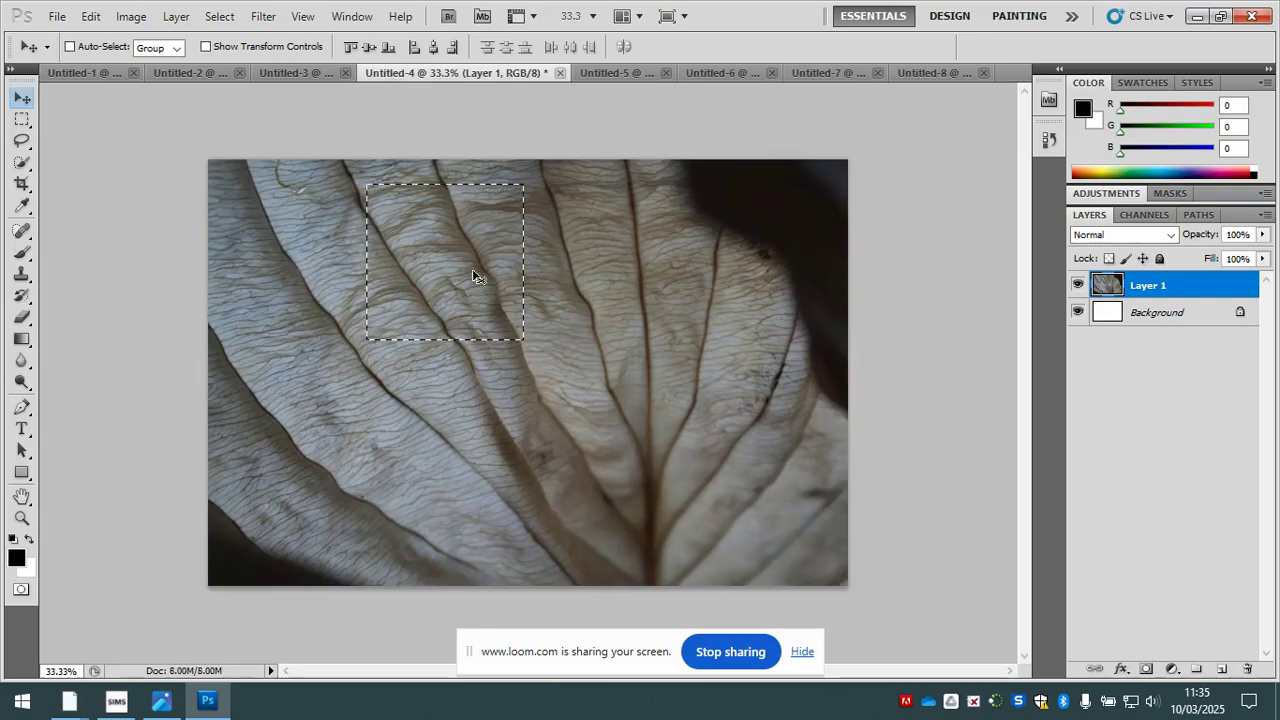
click(288, 72)
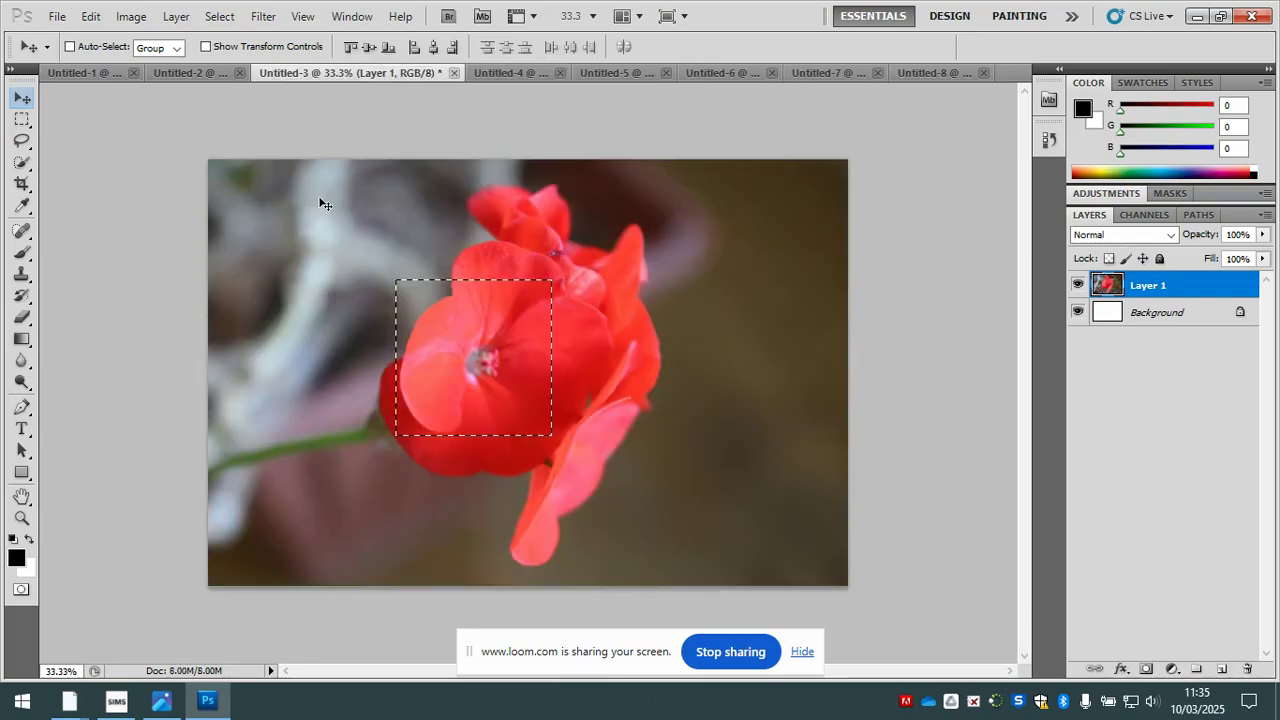
click(194, 73)
key(m)
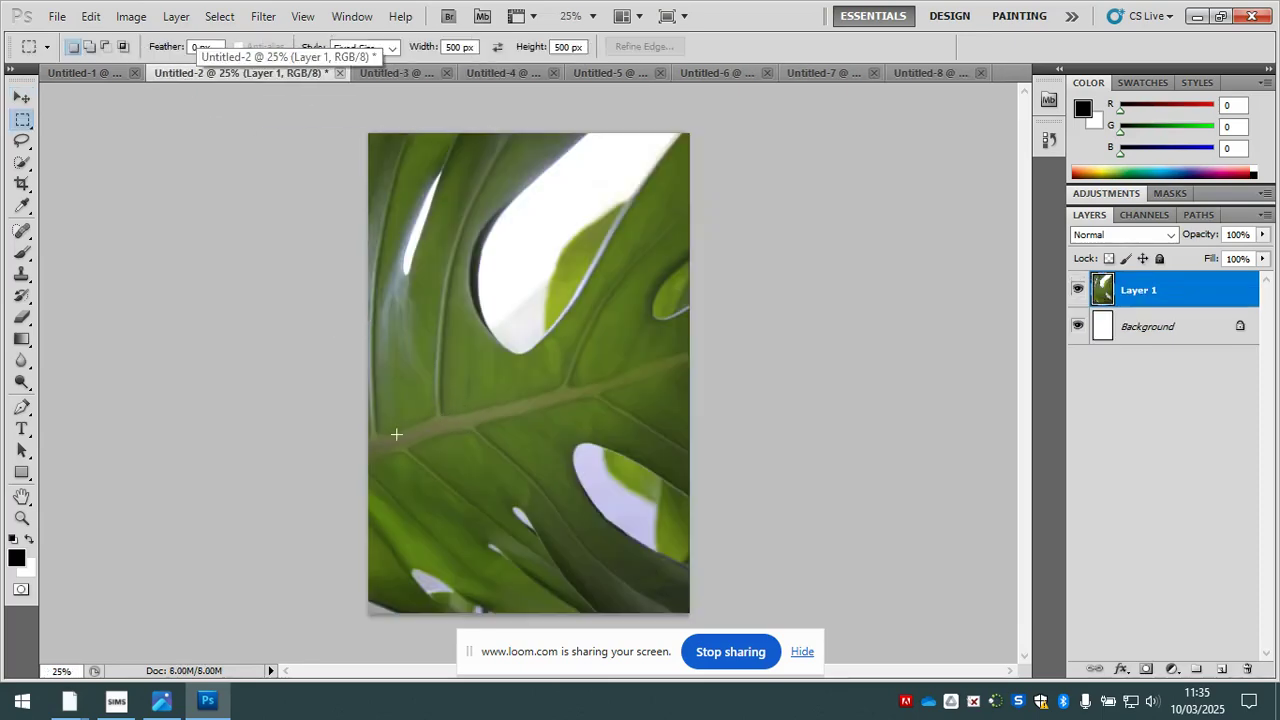
drag(456, 500, 464, 420)
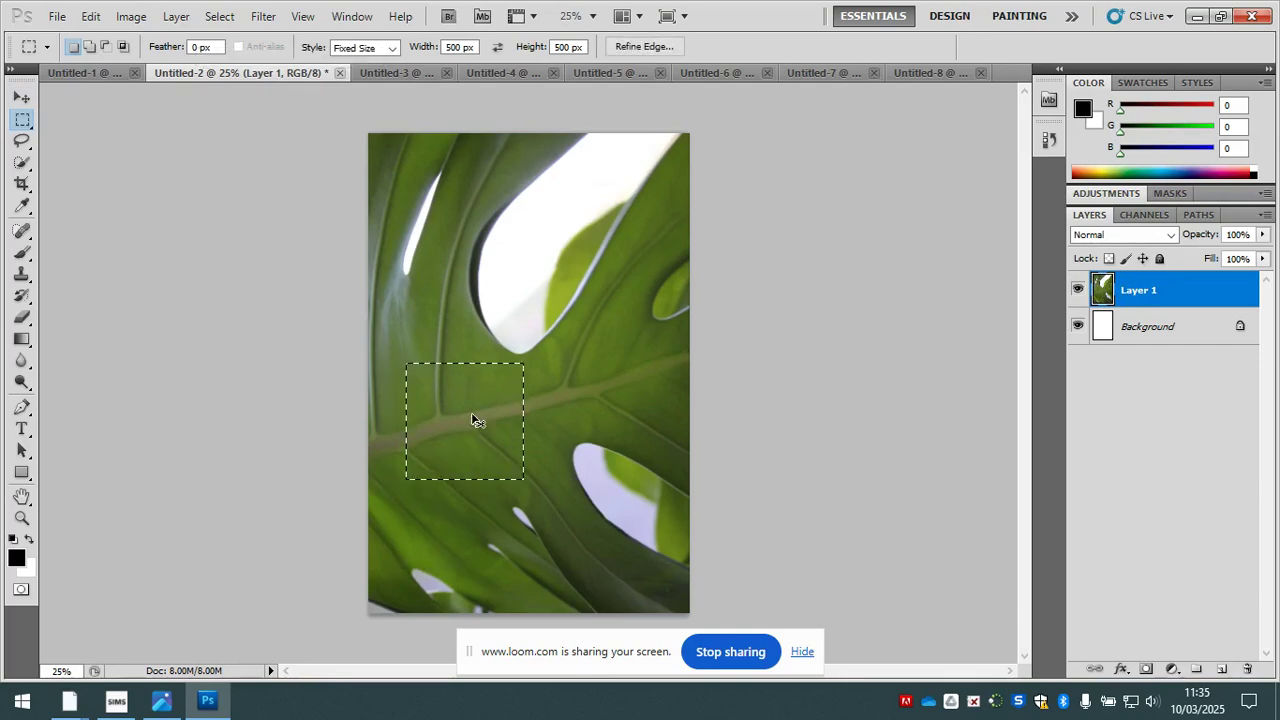
- Paste the green leaf vein square into Untitled-8 and position it in the centre cell of the grid
click(929, 72)
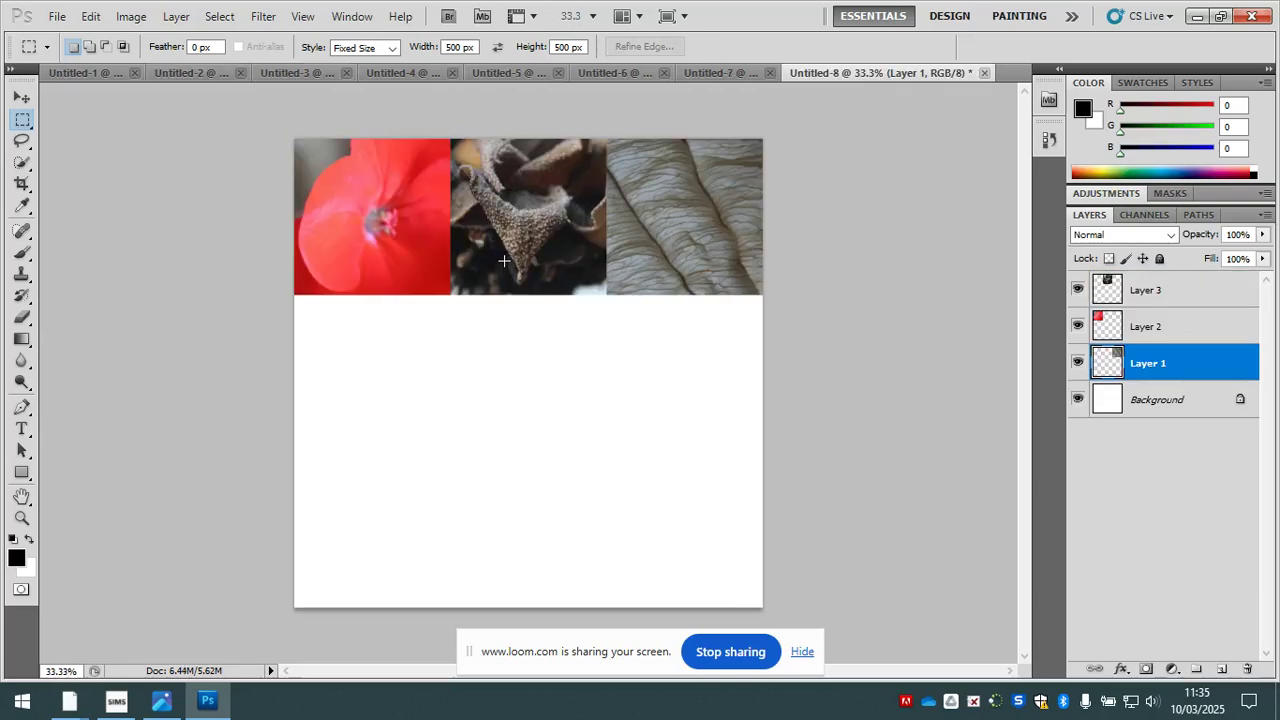
key(ctrl+v)
key(v)
mouse_move(524, 366)
mouse_down()
mouse_move(443, 420)
mouse_move(449, 368)
mouse_move(538, 375)
mouse_up()
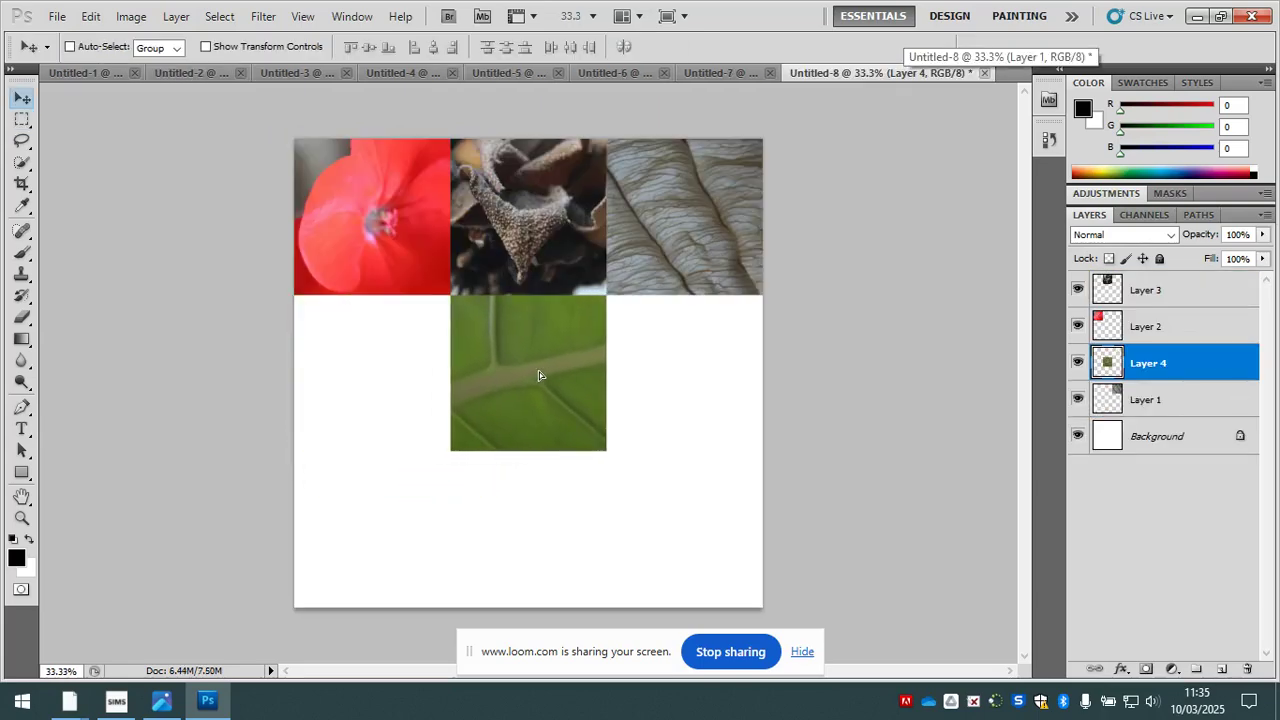
- Place a 500 px square marquee selection over the veins in the upper-left part of the leaf in Untitled-1 and copy it
click(282, 66)
click(110, 69)
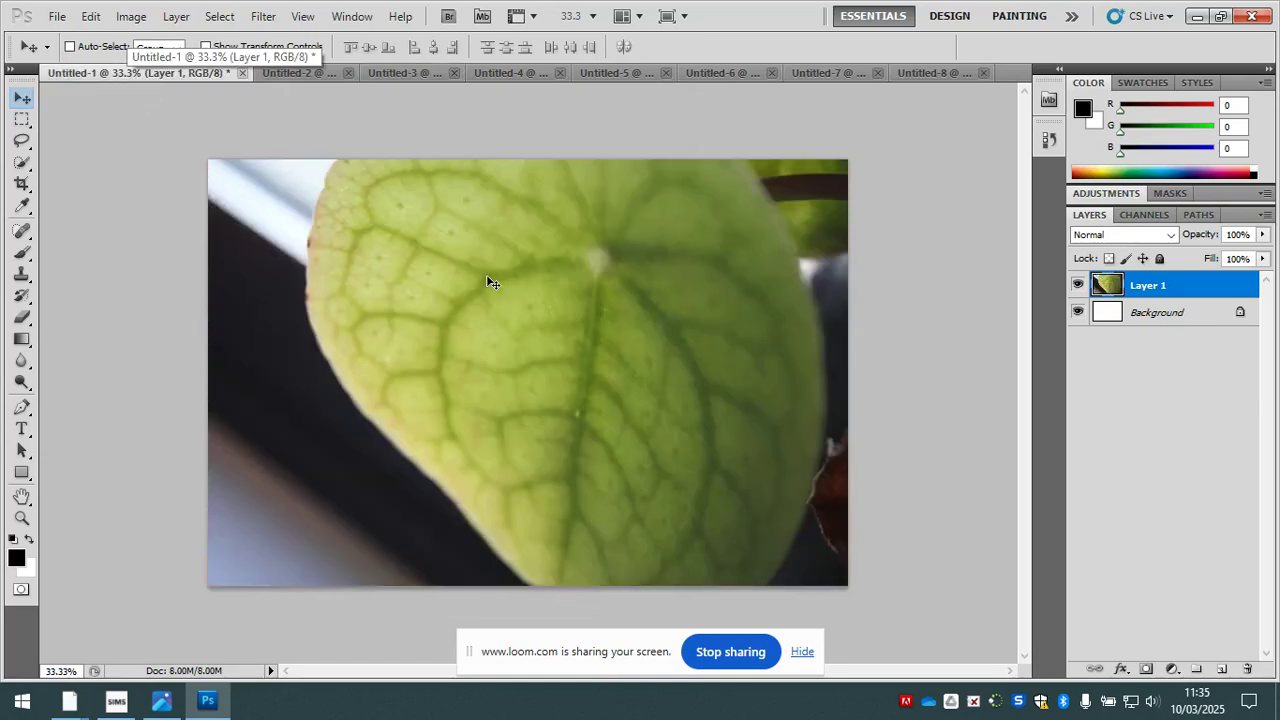
key(m)
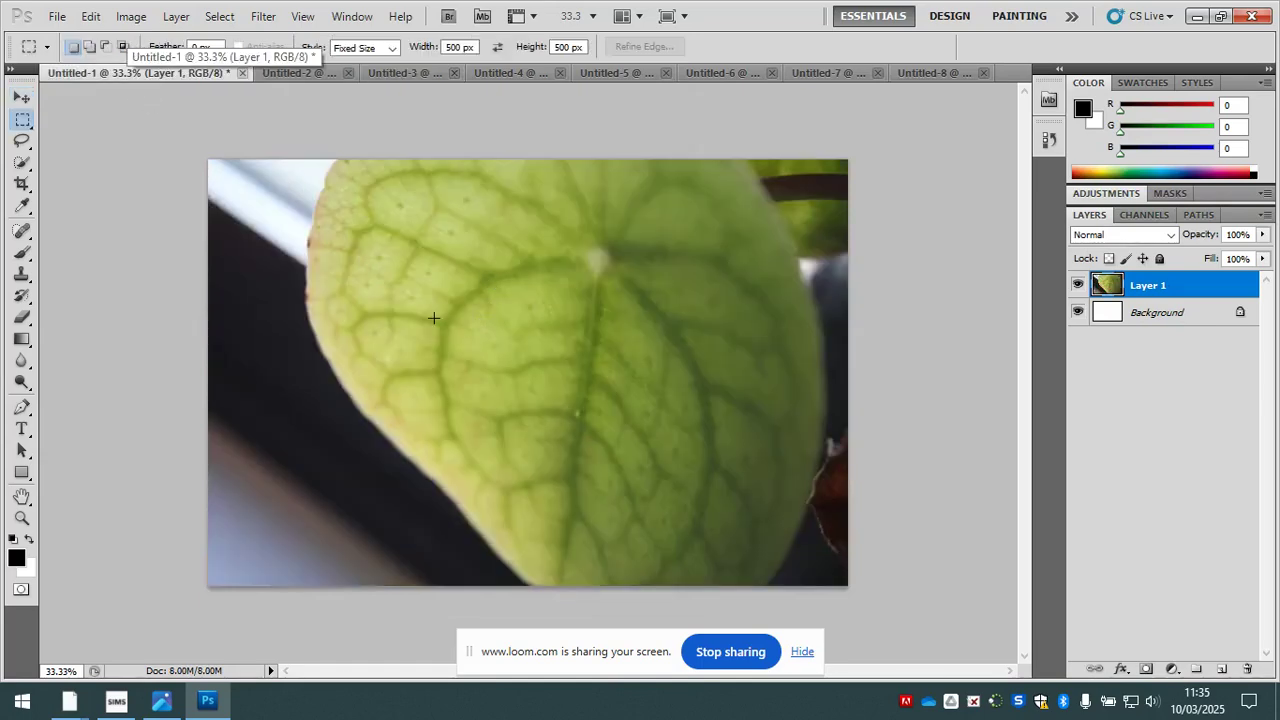
drag(466, 355, 431, 271)
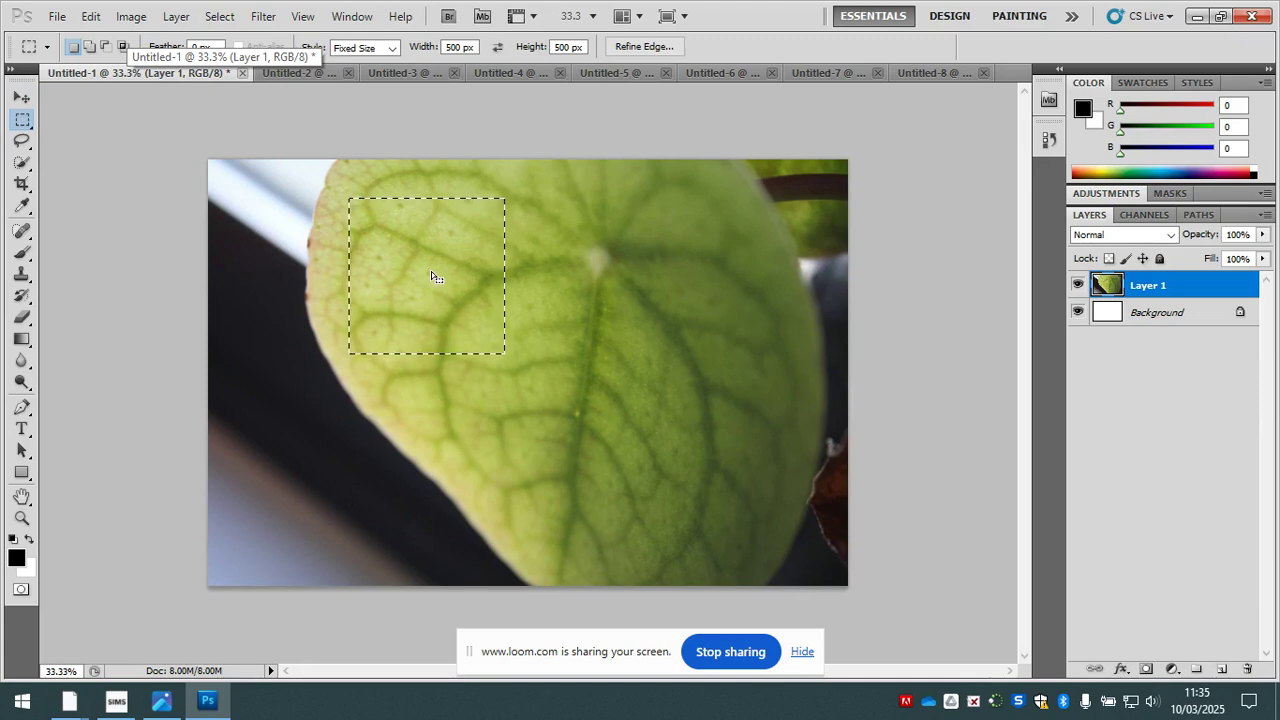
- Paste the pale green leaf square into Untitled-8 and move it into the canvas's bottom-right corner
click(935, 72)
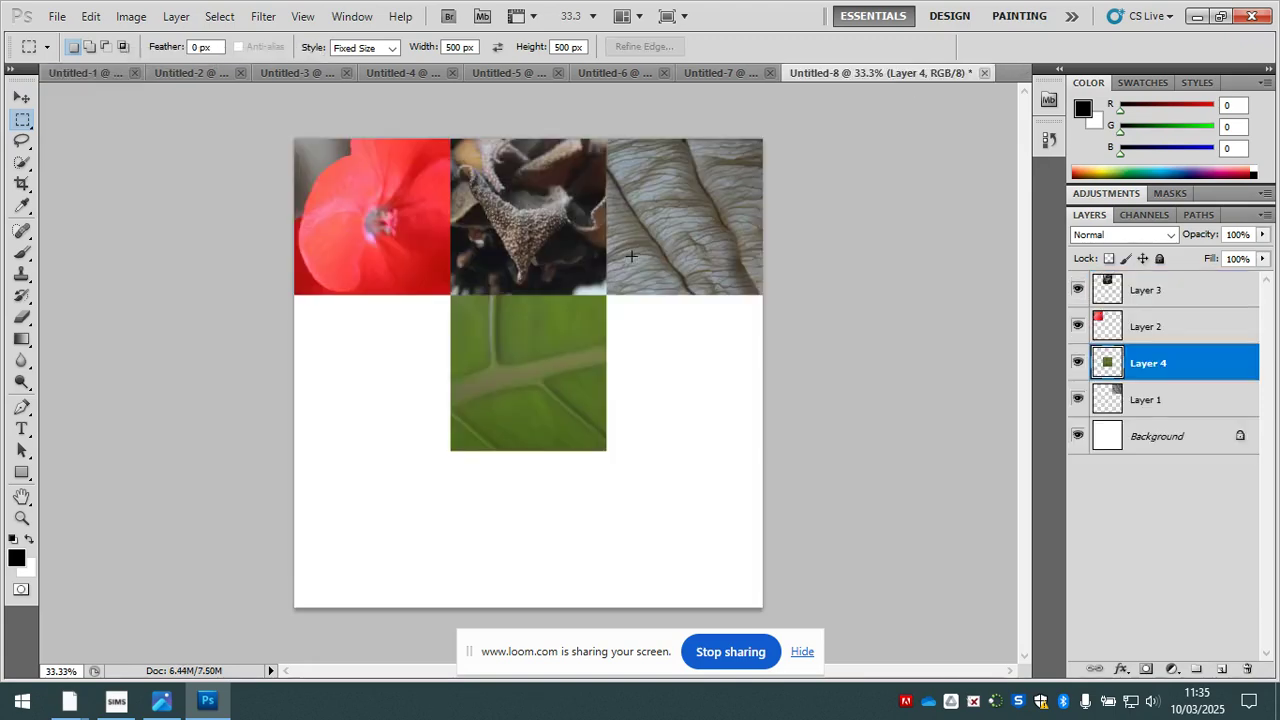
key(ctrl+v)
key(v)
drag(534, 357, 685, 515)
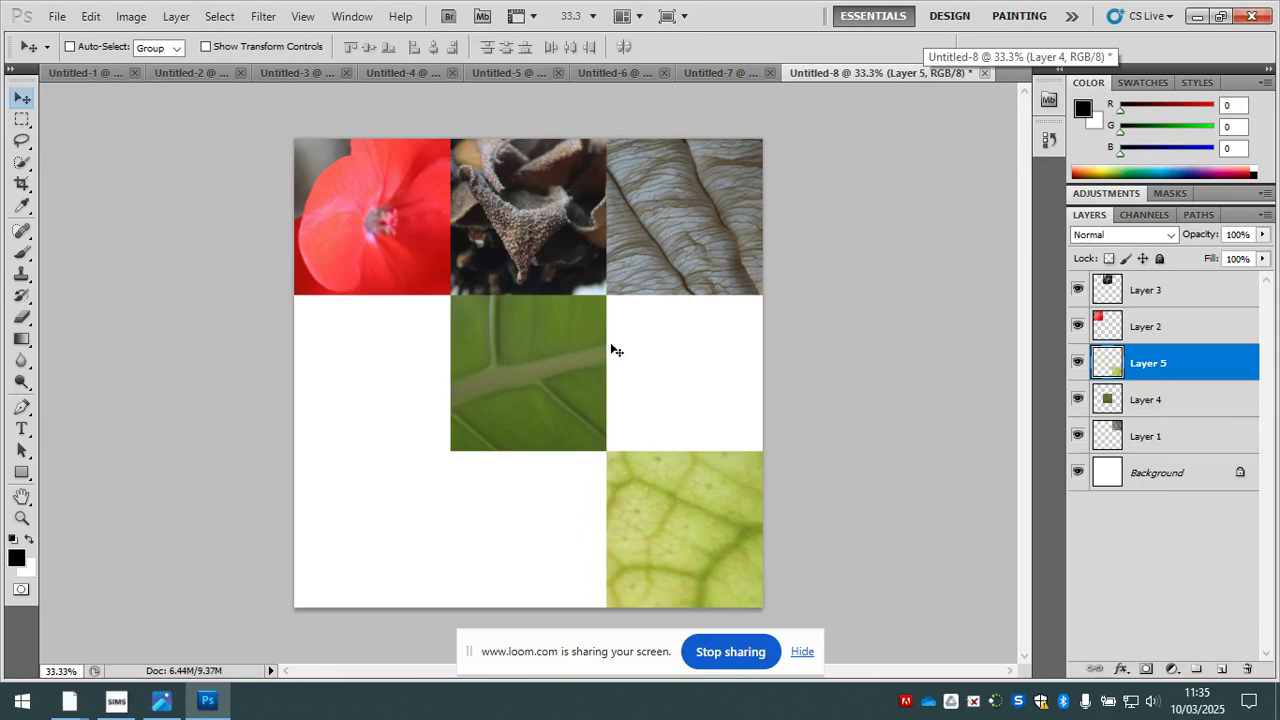
click(95, 71)
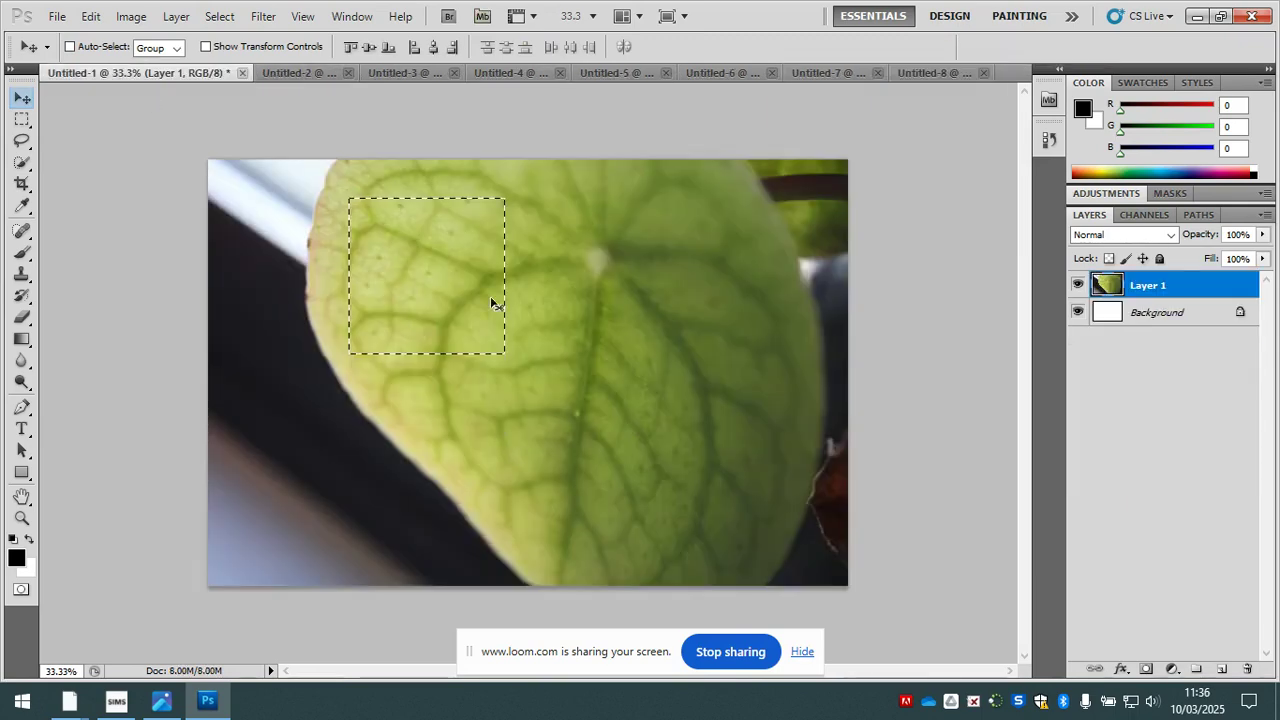
drag(432, 251, 561, 258)
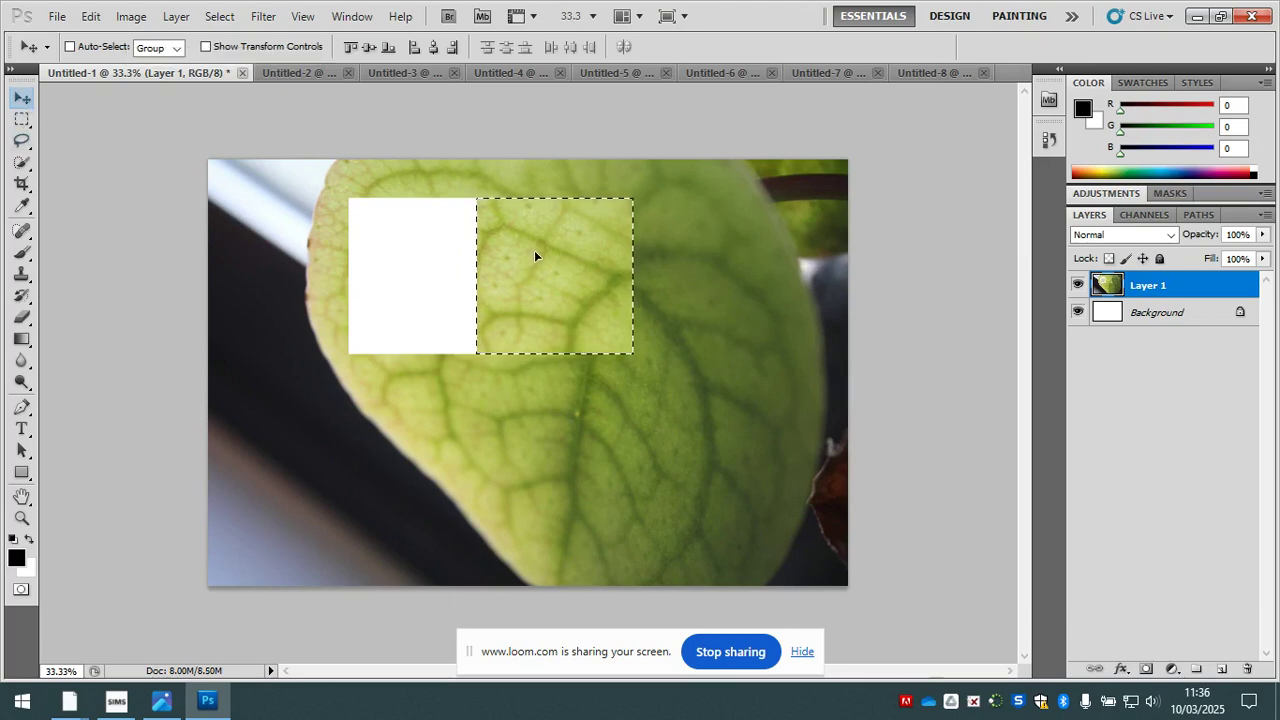
click(91, 16)
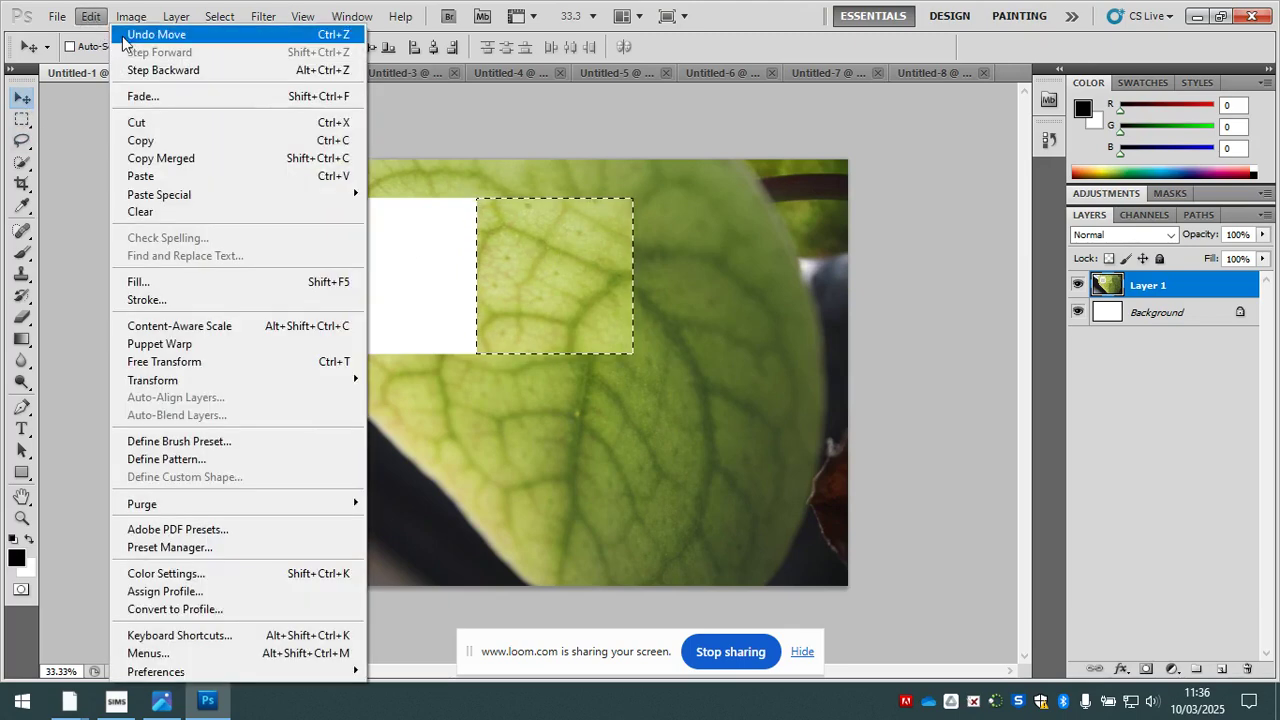
click(150, 34)
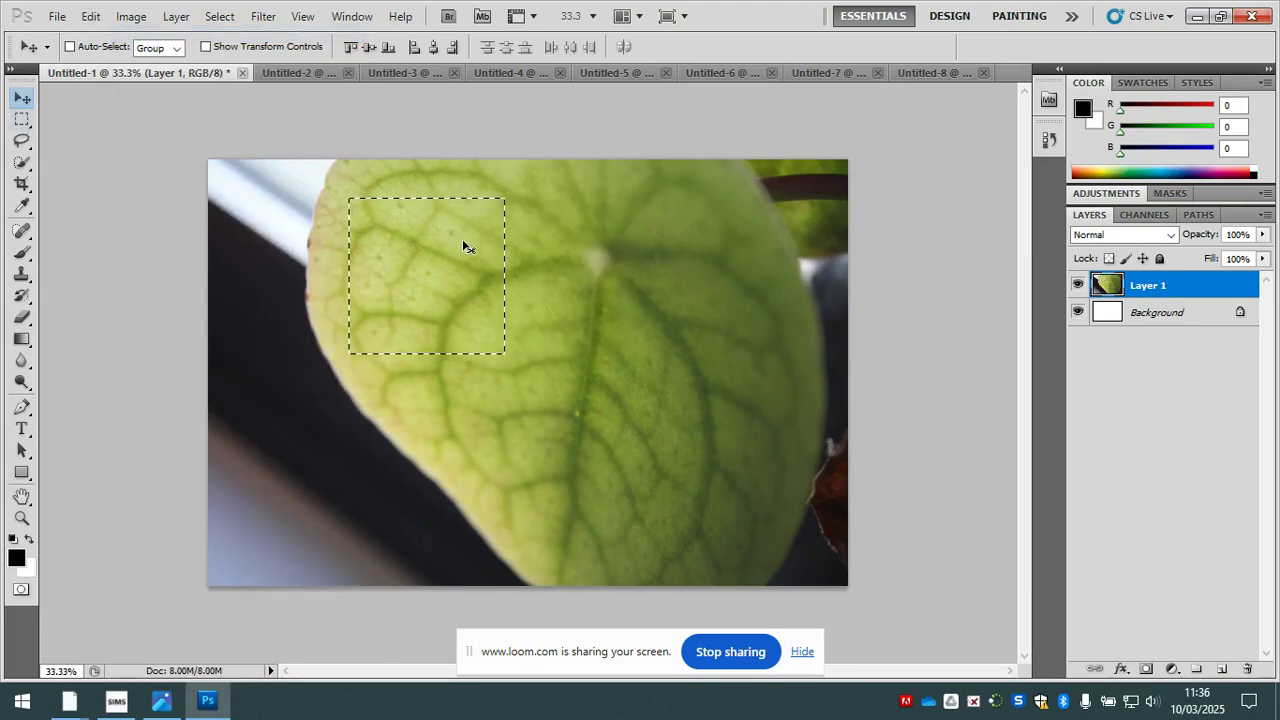
- Reposition the 500 px marquee outline in Untitled-1 over the veins just left of the leaf's main central vein
click(24, 119)
drag(409, 291, 503, 404)
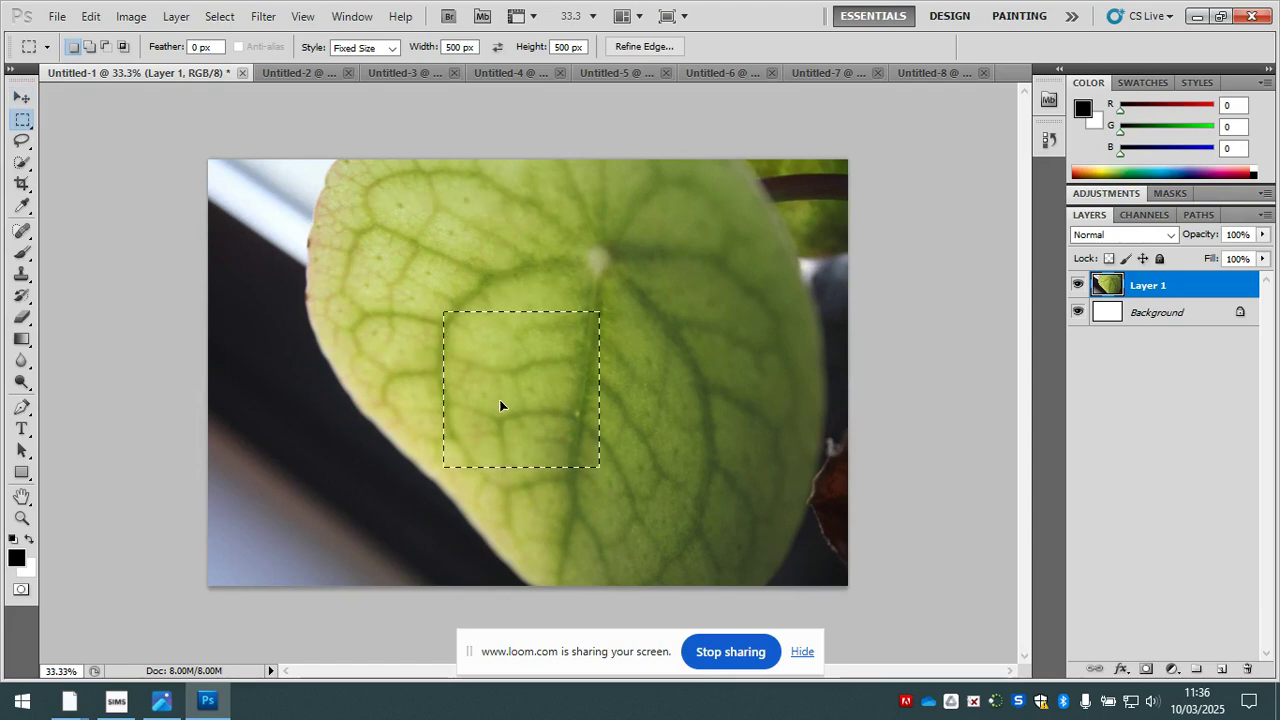
- Bring up the brown leaf photo in Untitled-5 and clear its existing square selection
click(466, 71)
click(500, 67)
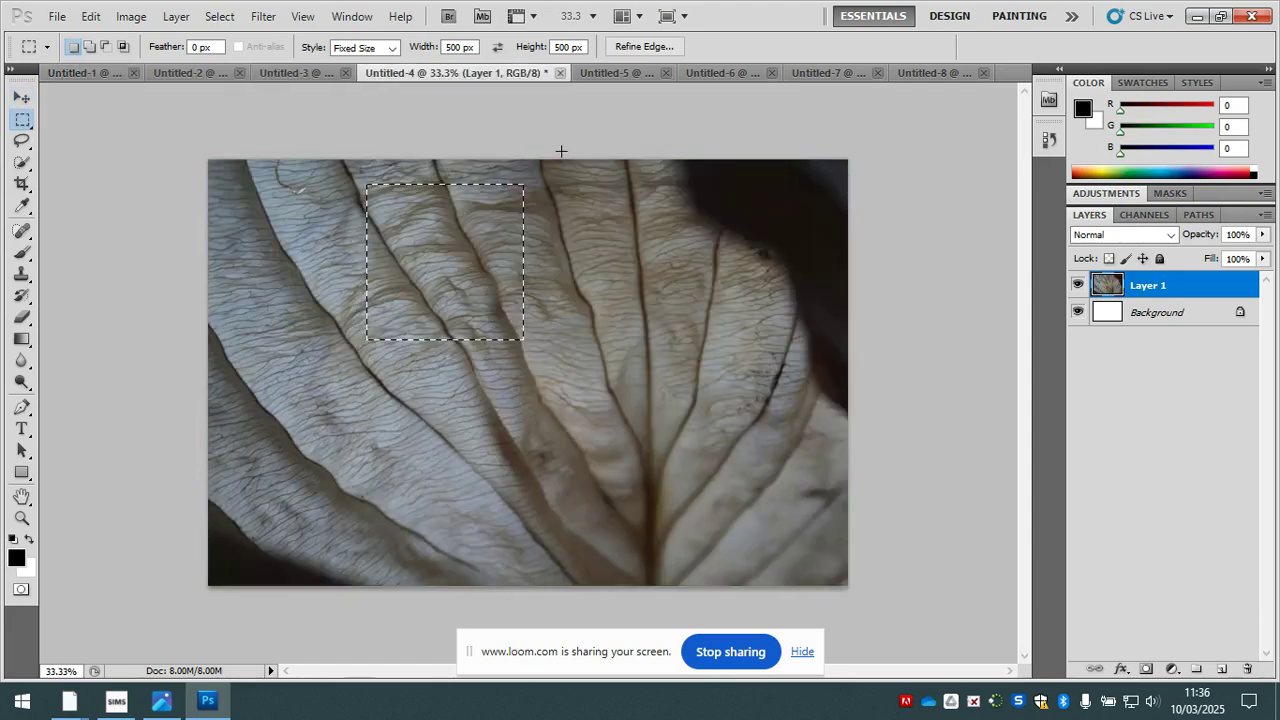
click(628, 71)
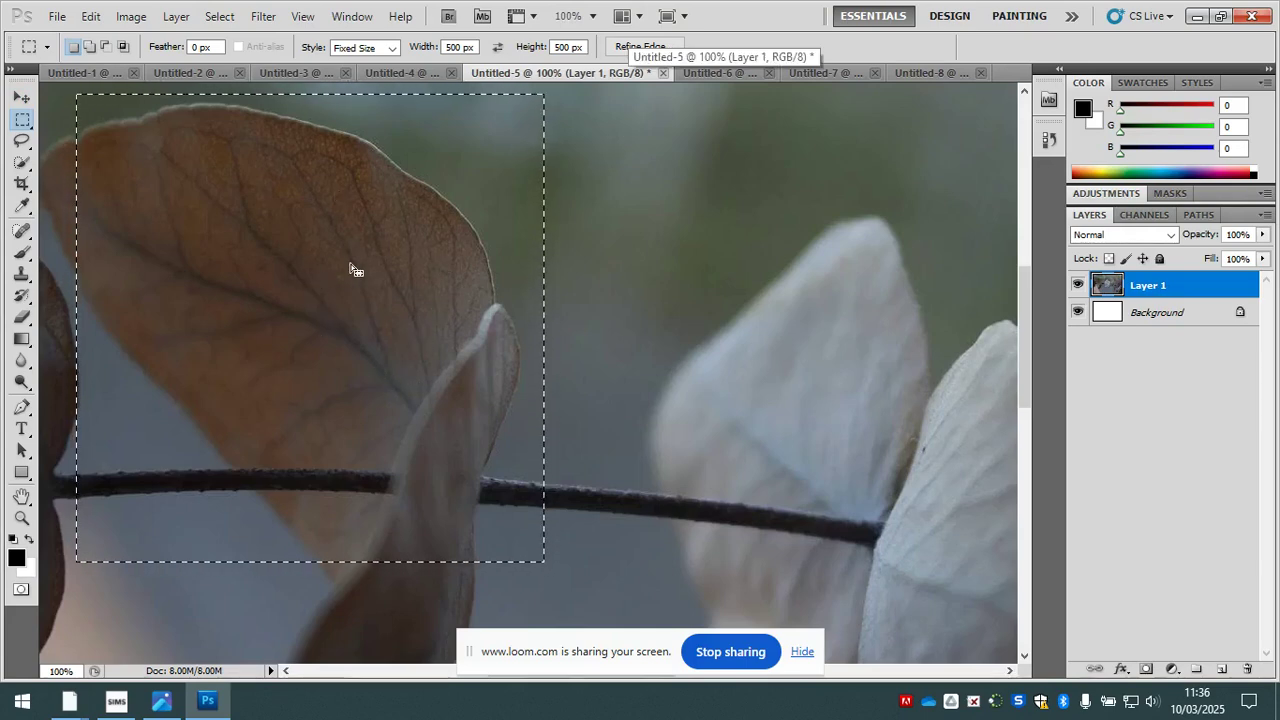
key(ctrl+d)
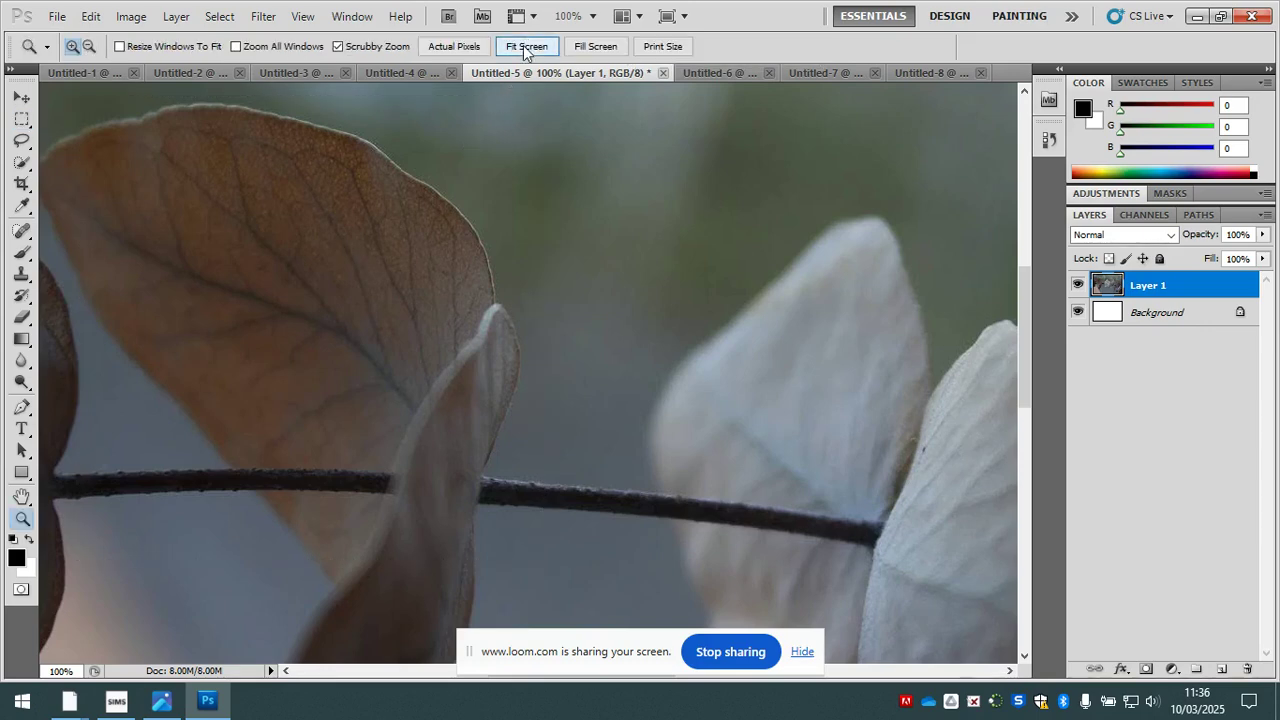
- Place a 500 px square marquee selection over the upper-left brown leaf in Untitled-5 and copy it
click(524, 47)
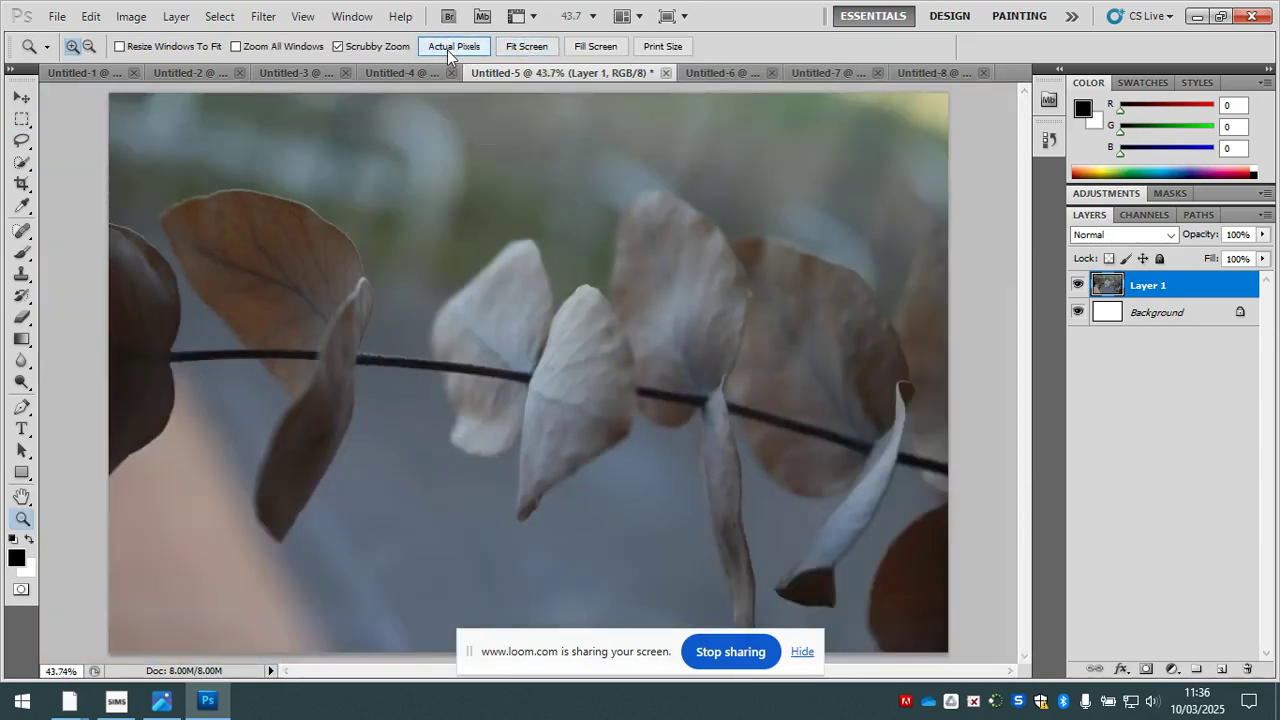
click(449, 47)
drag(79, 184, 545, 63)
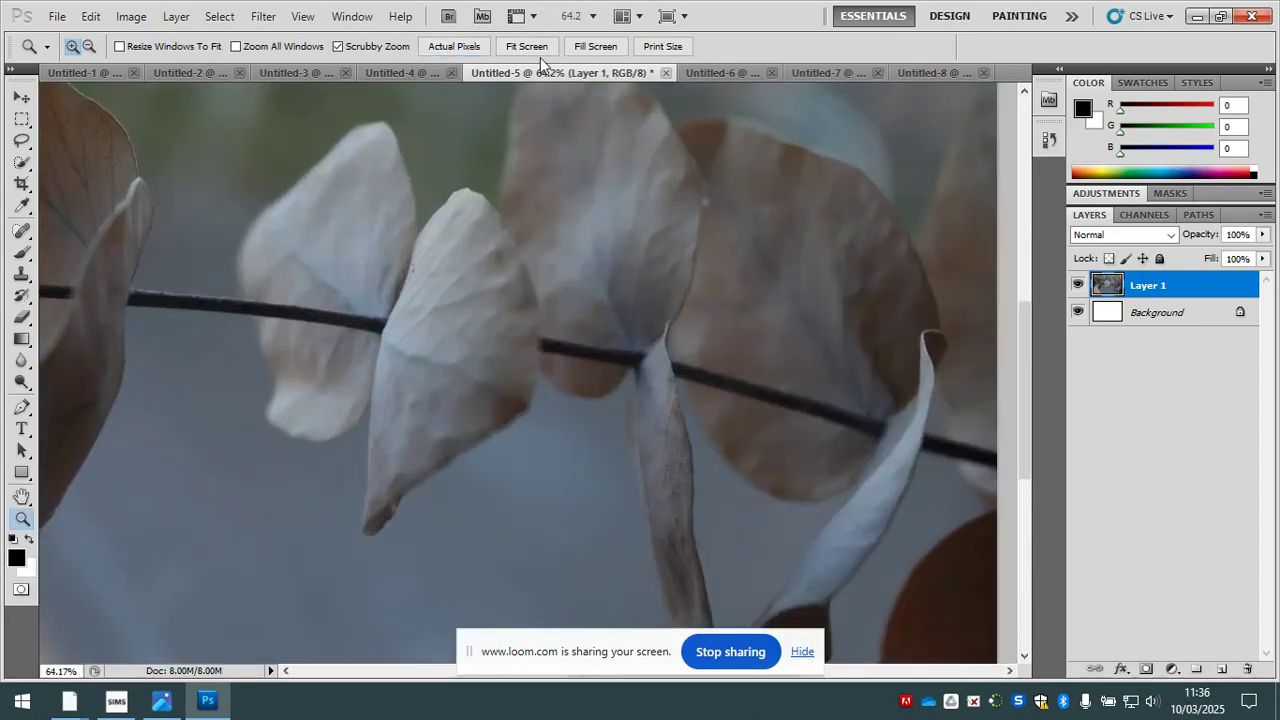
click(537, 45)
key(m)
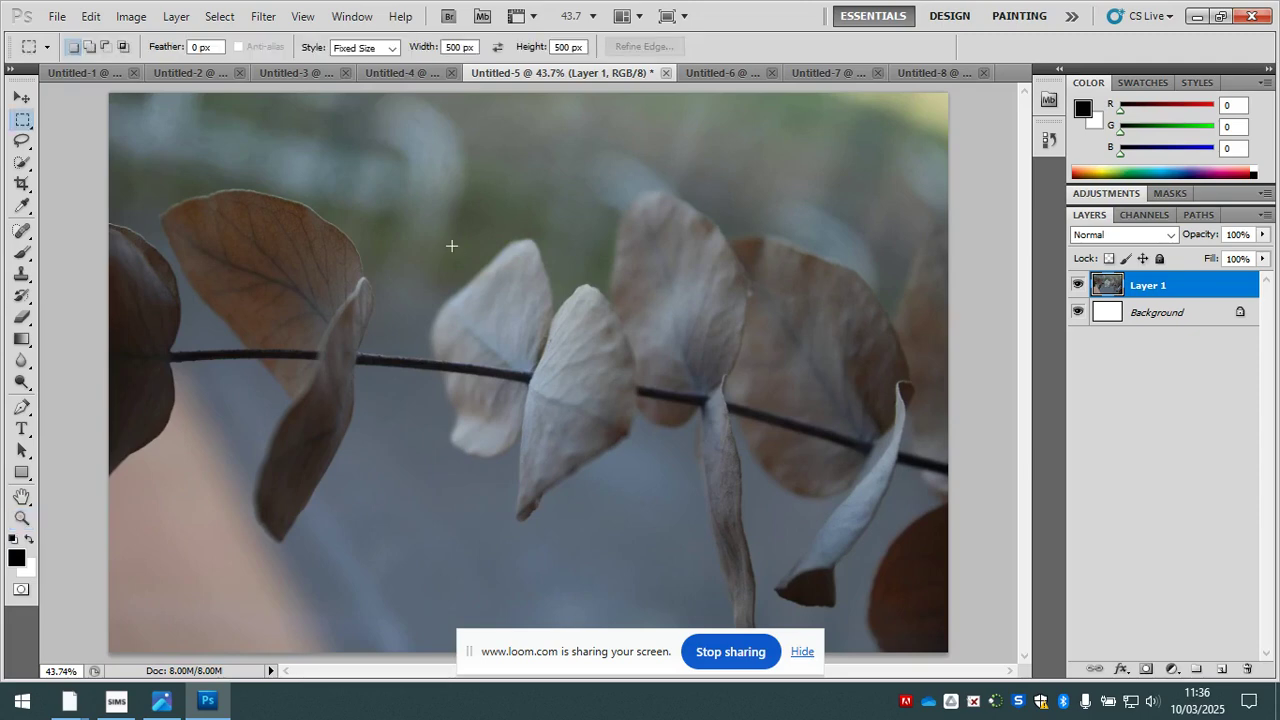
click(240, 286)
drag(371, 417, 297, 299)
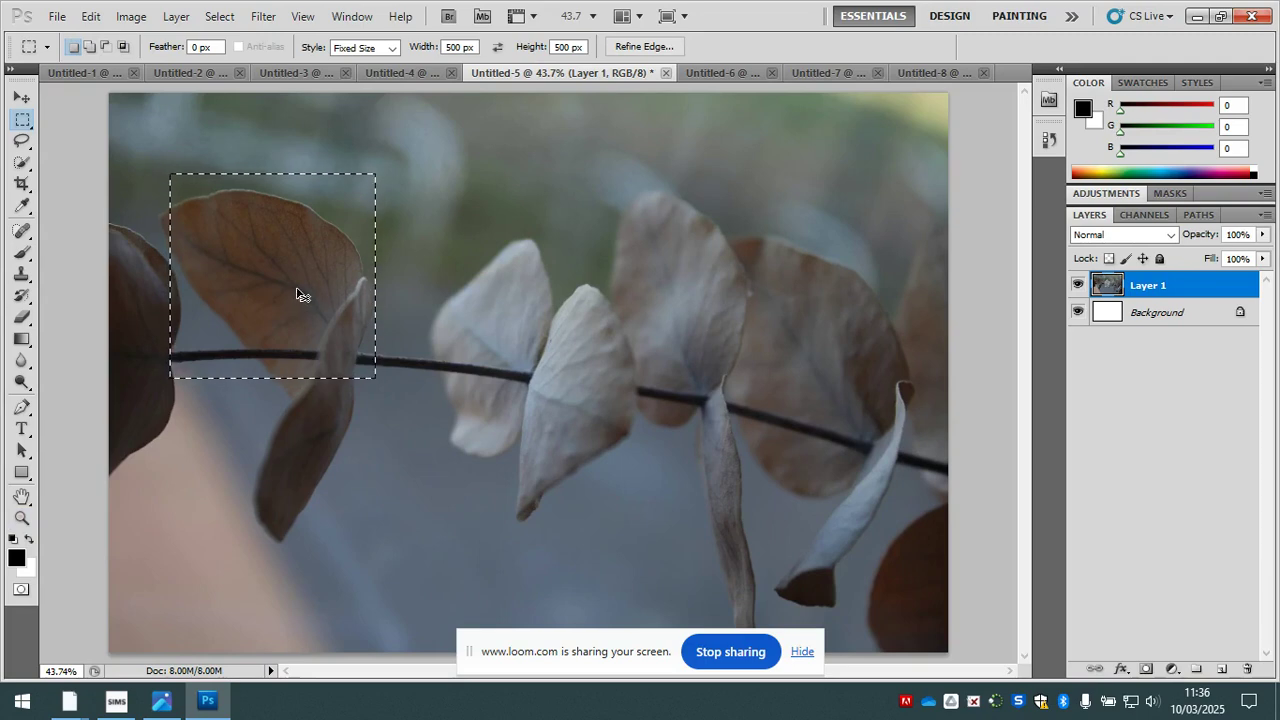
- Paste the brown leaf square into Untitled-8 and move it into the middle-right cell of the grid
click(935, 73)
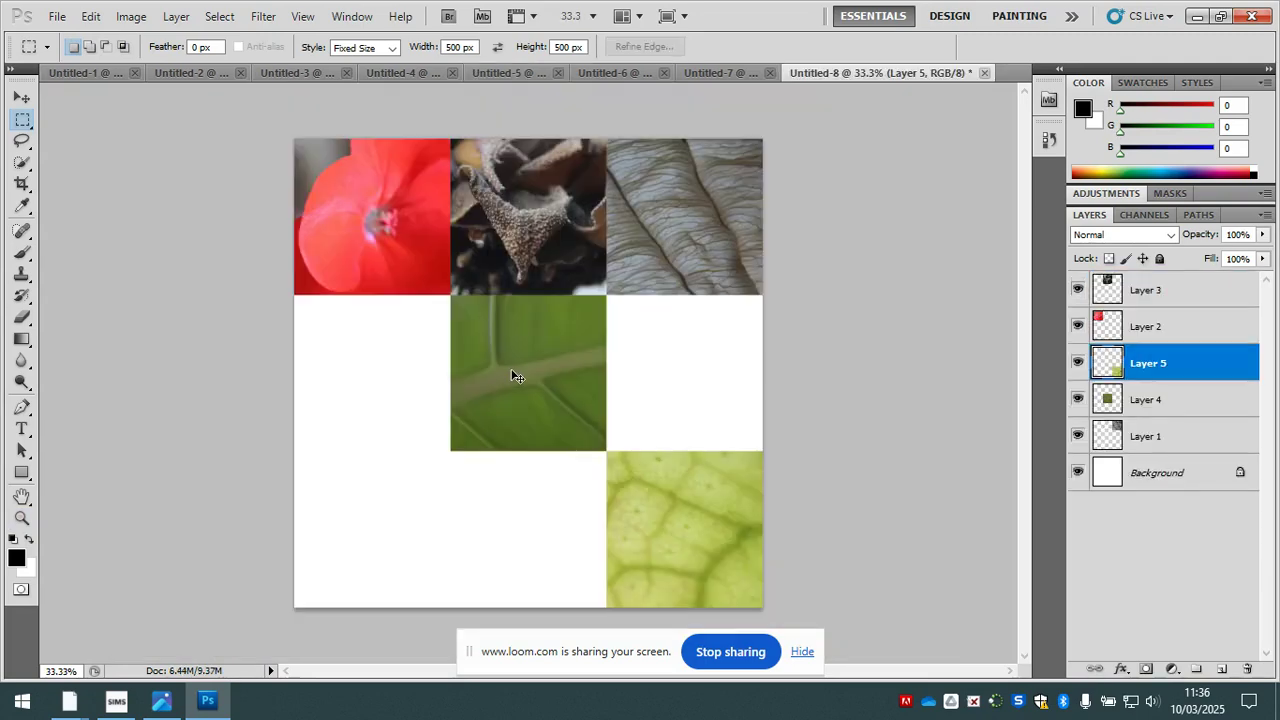
key(ctrl+v)
key(v)
drag(520, 368, 676, 364)
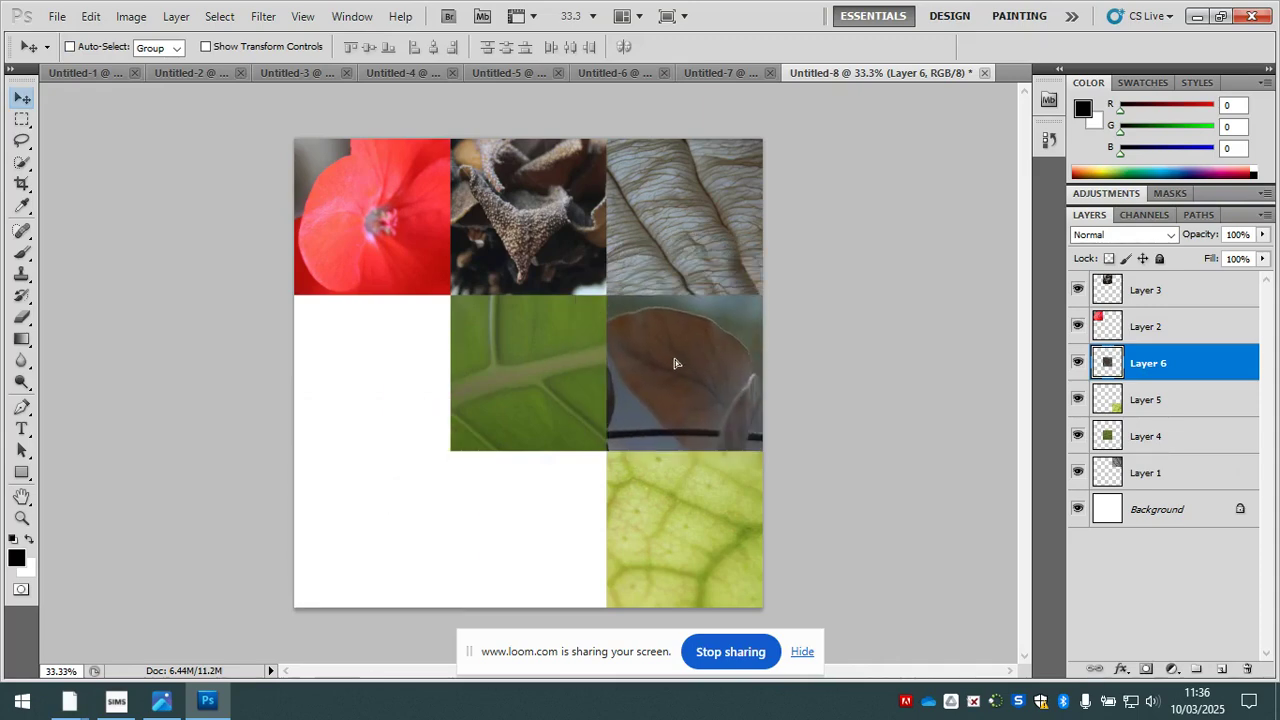
- Place a 500 px square marquee selection over the veins in the left part of the green leaf in Untitled-6 and copy it
click(612, 72)
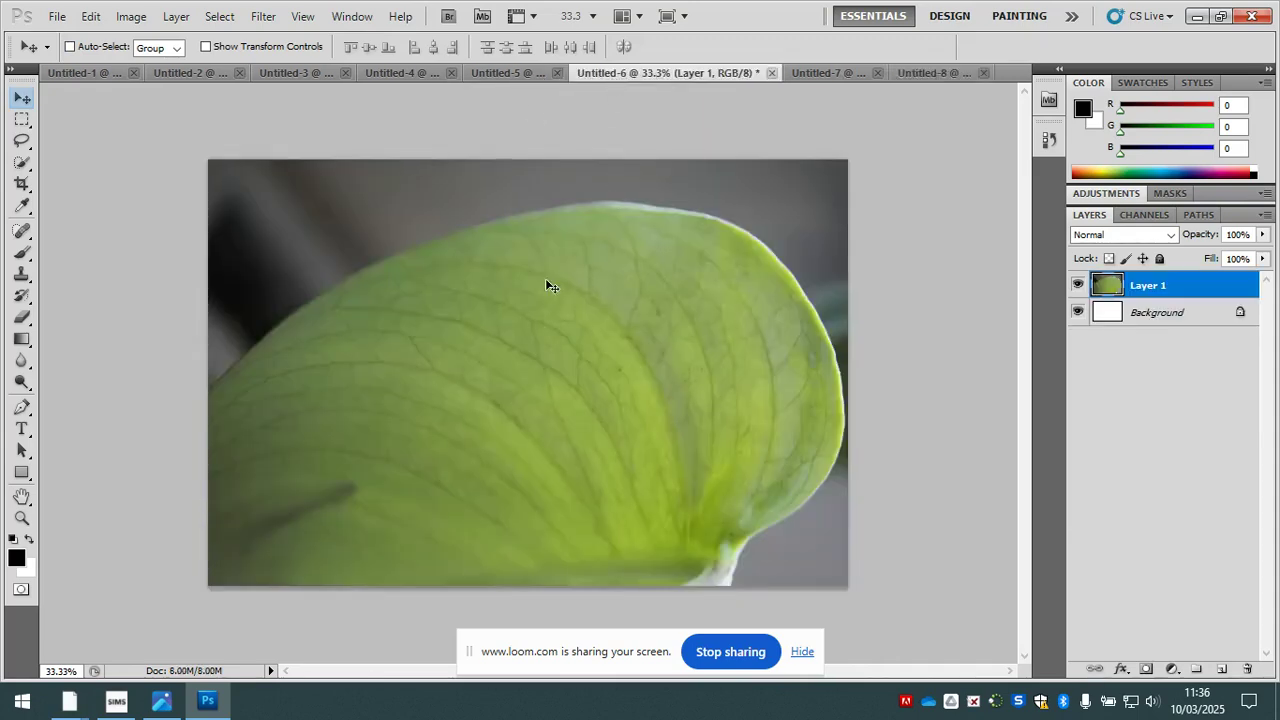
key(m)
click(528, 331)
drag(580, 420, 365, 374)
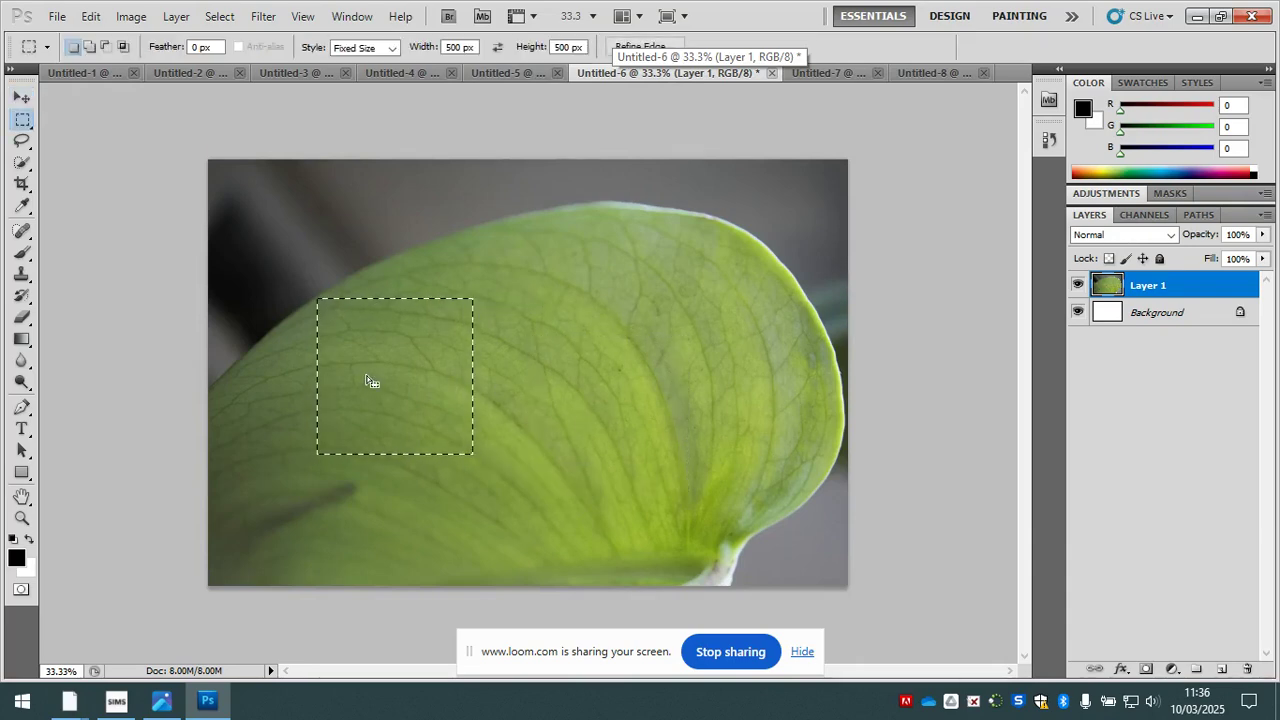
- Paste the green leaf square into Untitled-8 and move it up towards the grid's top row
click(918, 76)
key(ctrl+v)
key(v)
drag(487, 415, 565, 258)
- Select the grey wrinkled leaf square's layer and move it from the top-right cell to the bottom-left cell
right_click(675, 220)
click(694, 229)
drag(703, 211, 397, 523)
- Select the newly pasted green leaf square's layer and move it into the canvas's top-right corner
right_click(643, 230)
click(666, 237)
drag(656, 226, 752, 208)
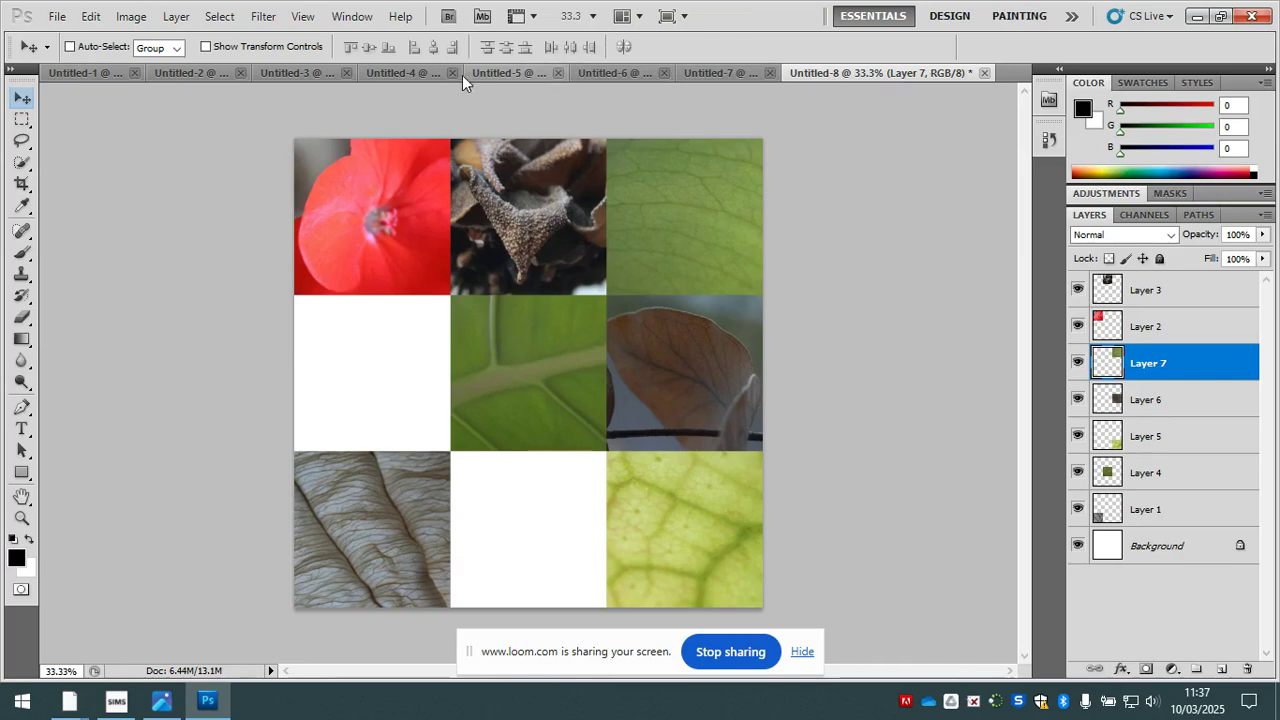
- Reposition the 500 px marquee outline in Untitled-6 over the leaf's lower-right part near the stem and copy it
click(403, 74)
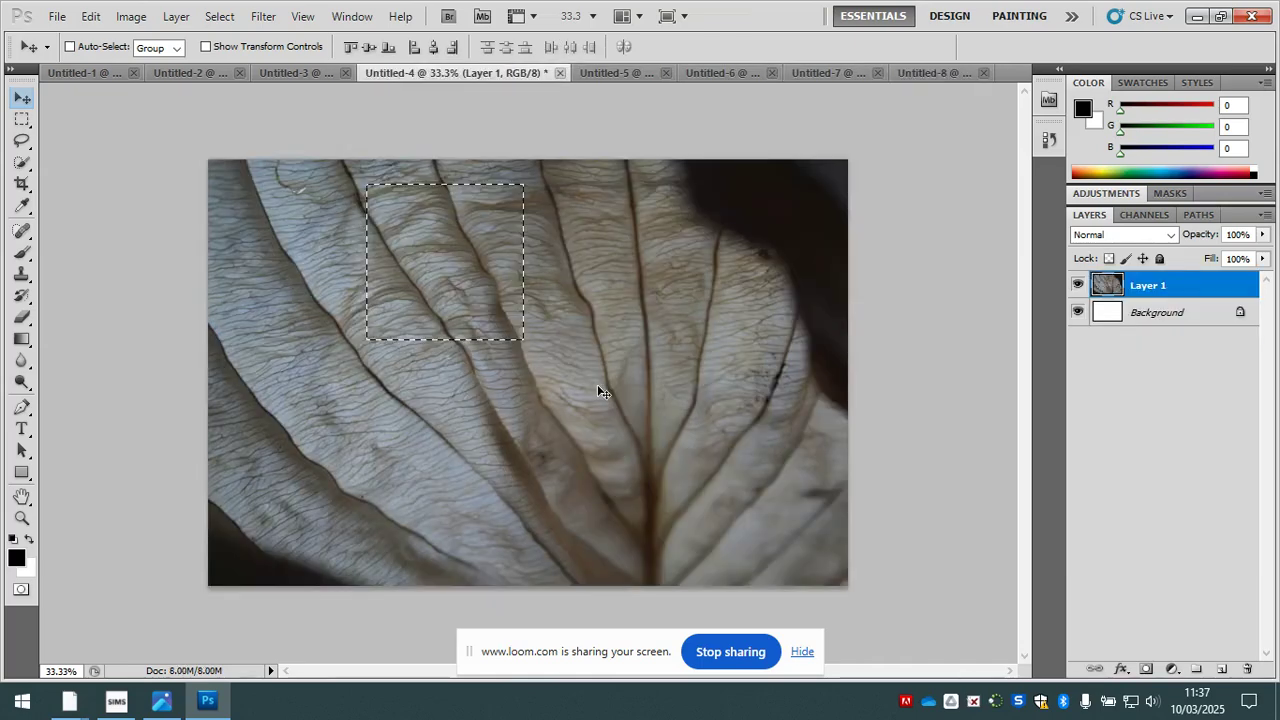
click(627, 72)
click(729, 70)
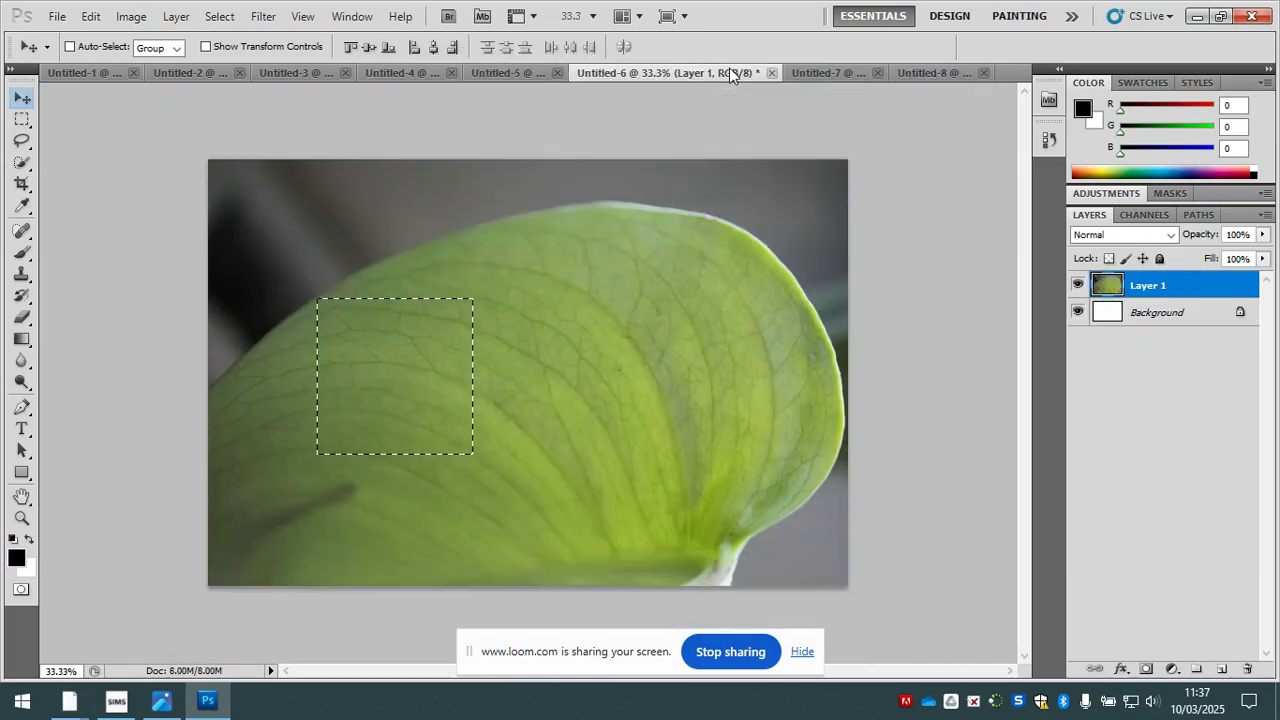
key(m)
mouse_move(402, 362)
mouse_down()
mouse_move(750, 397)
mouse_move(736, 275)
mouse_move(754, 406)
mouse_move(737, 483)
mouse_move(934, 69)
mouse_move(517, 391)
mouse_move(378, 408)
mouse_move(382, 375)
mouse_move(490, 545)
mouse_move(390, 365)
mouse_move(393, 379)
mouse_up()
- Paste the second Untitled-6 leaf square into Untitled-8 and move the red flower square from the top-left to the bottom-middle cell
key(v)
right_click(370, 216)
click(410, 220)
drag(394, 214, 550, 527)
- Select the newly pasted light green leaf square's layer and move it into the canvas's top-left corner
right_click(382, 370)
click(415, 372)
drag(384, 352, 382, 212)
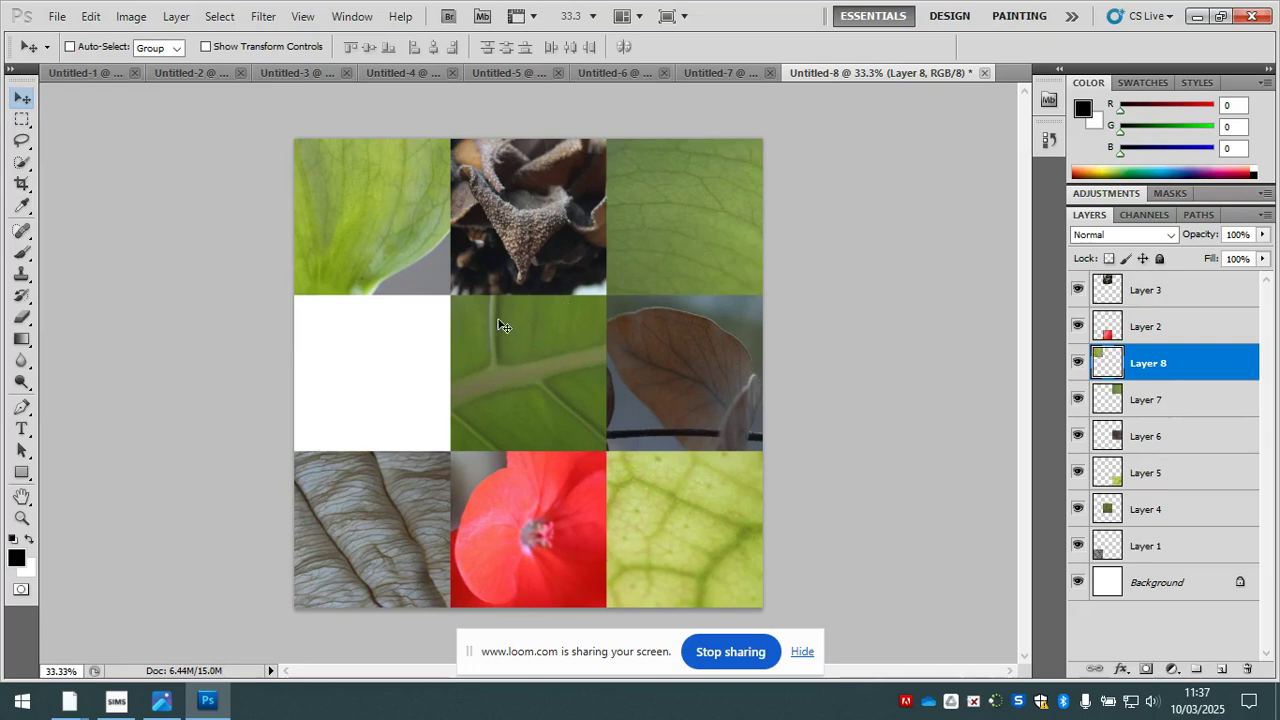
- Select the red flower square's layer in the bottom-middle cell and delete it
right_click(529, 521)
click(550, 527)
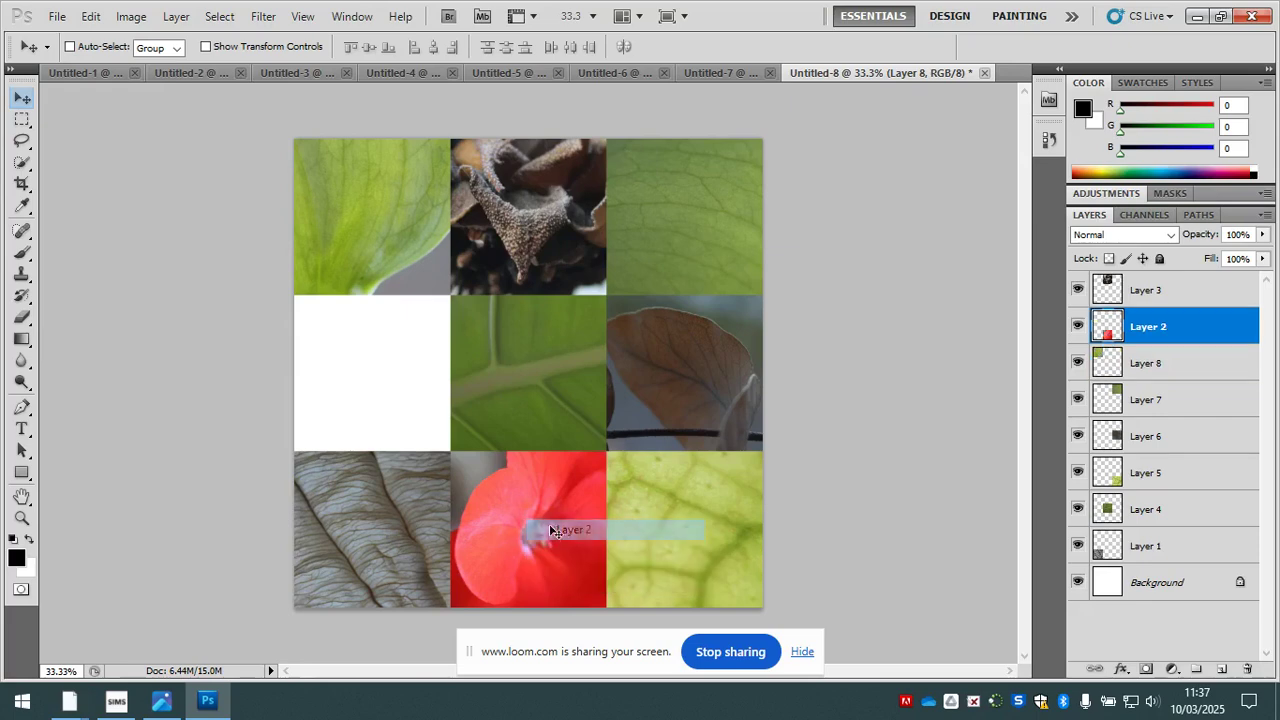
key(Delete)
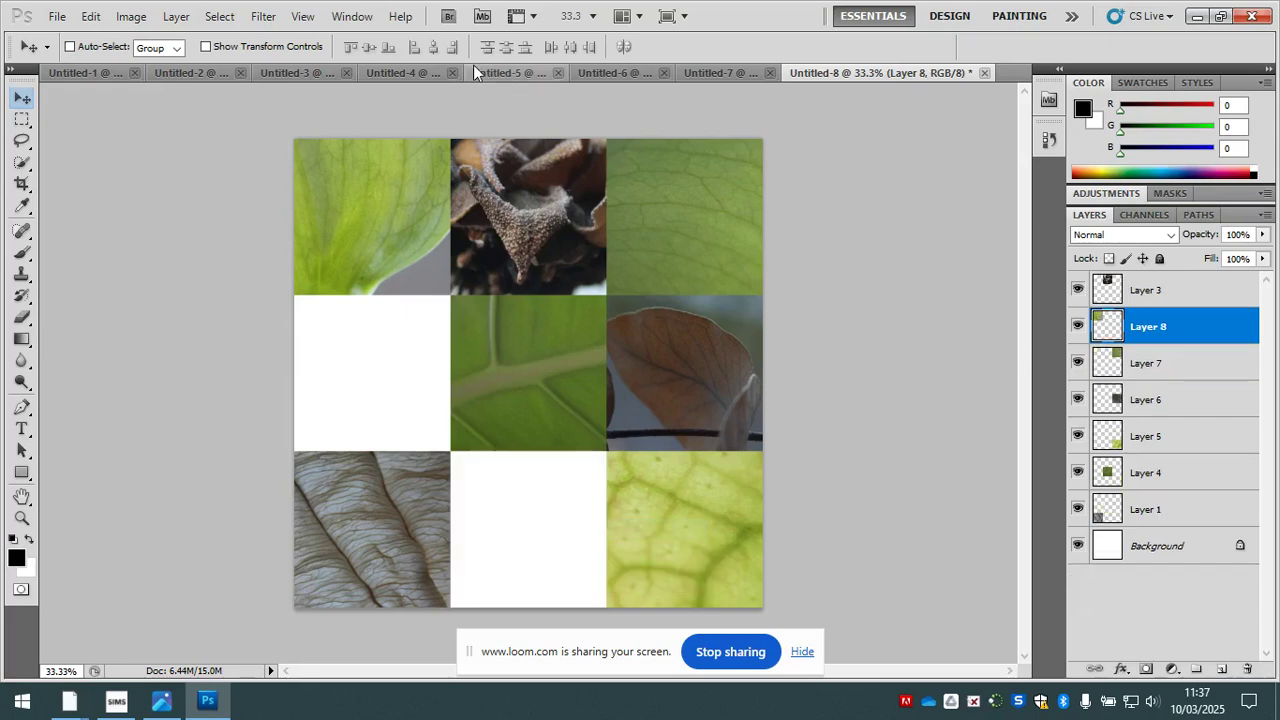
- Reposition the 500 px marquee outline in Untitled-7 over the left part of the dried flower head and copy it
click(700, 70)
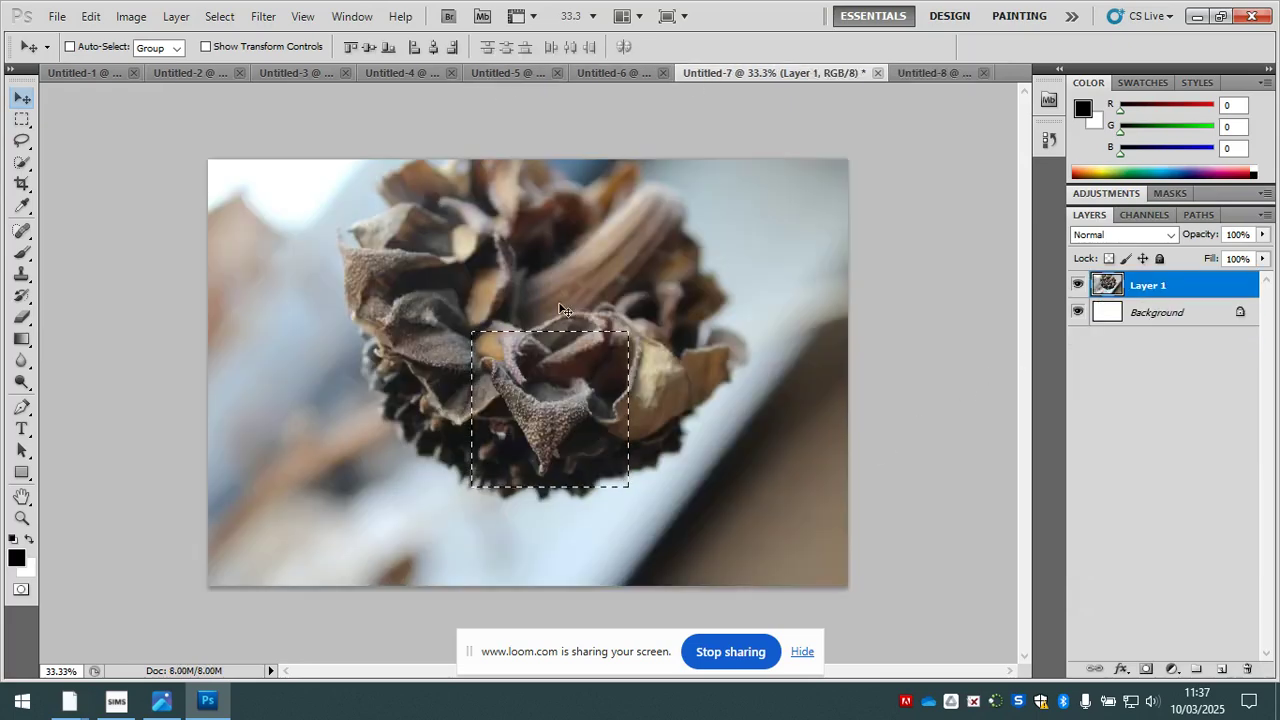
key(m)
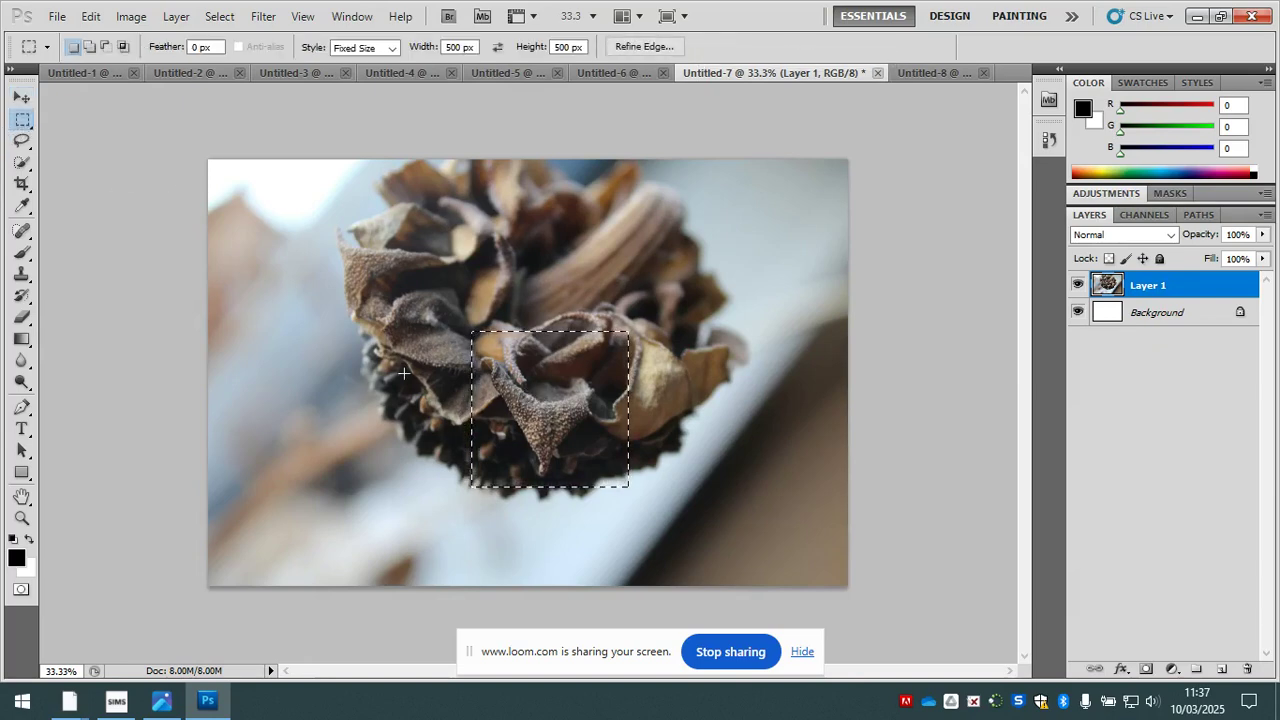
drag(520, 411, 409, 355)
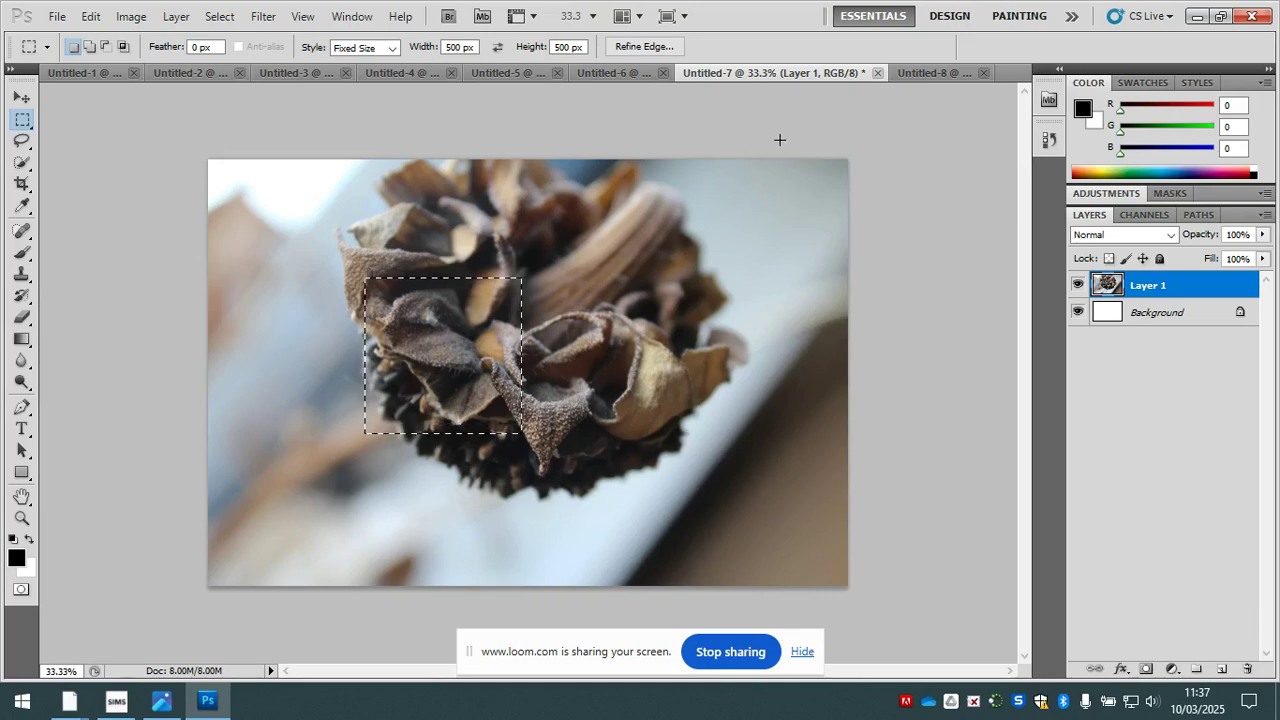
- Paste the dried flower square into Untitled-8 and move it into the bottom-middle cell of the grid
click(943, 72)
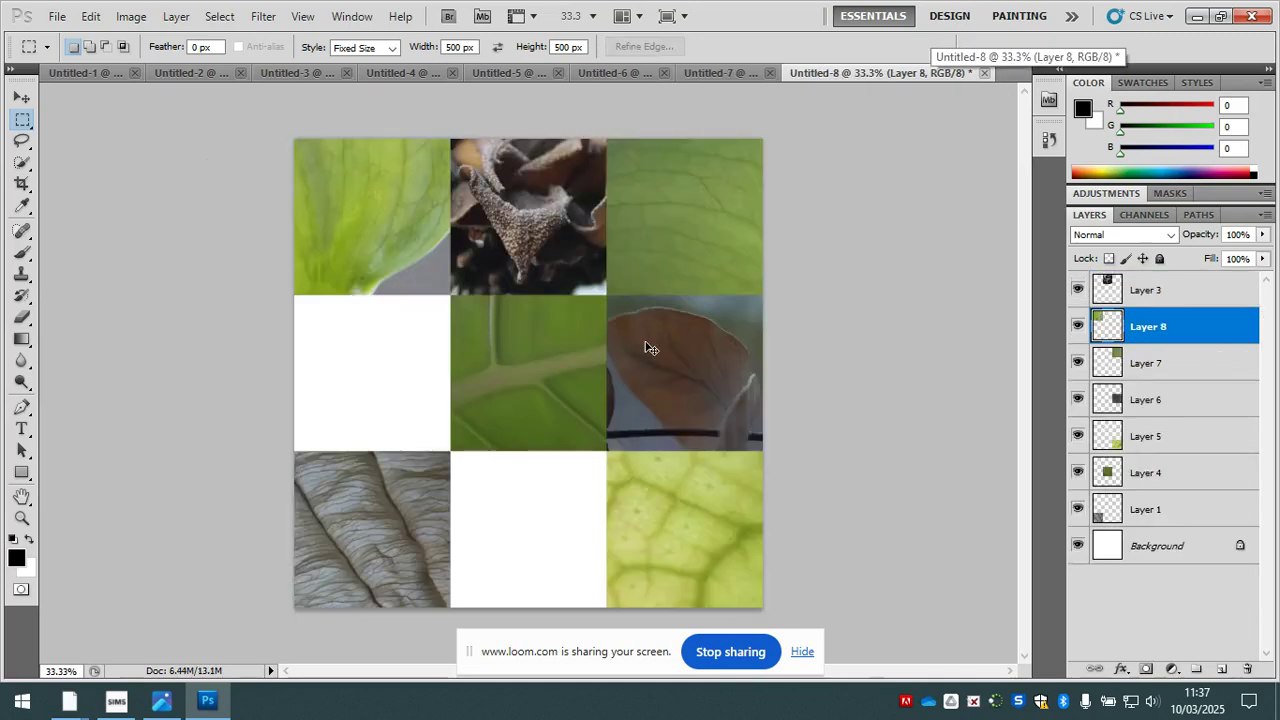
key(ctrl+v)
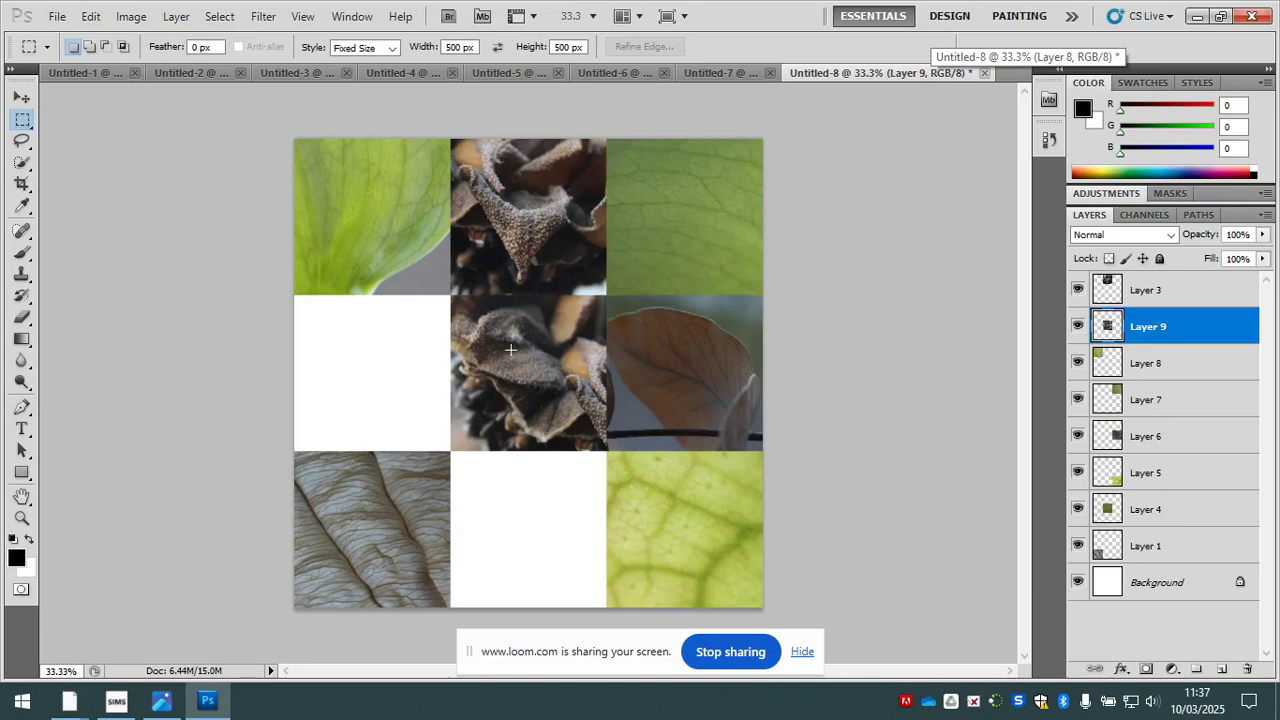
key(v)
drag(529, 374, 522, 510)
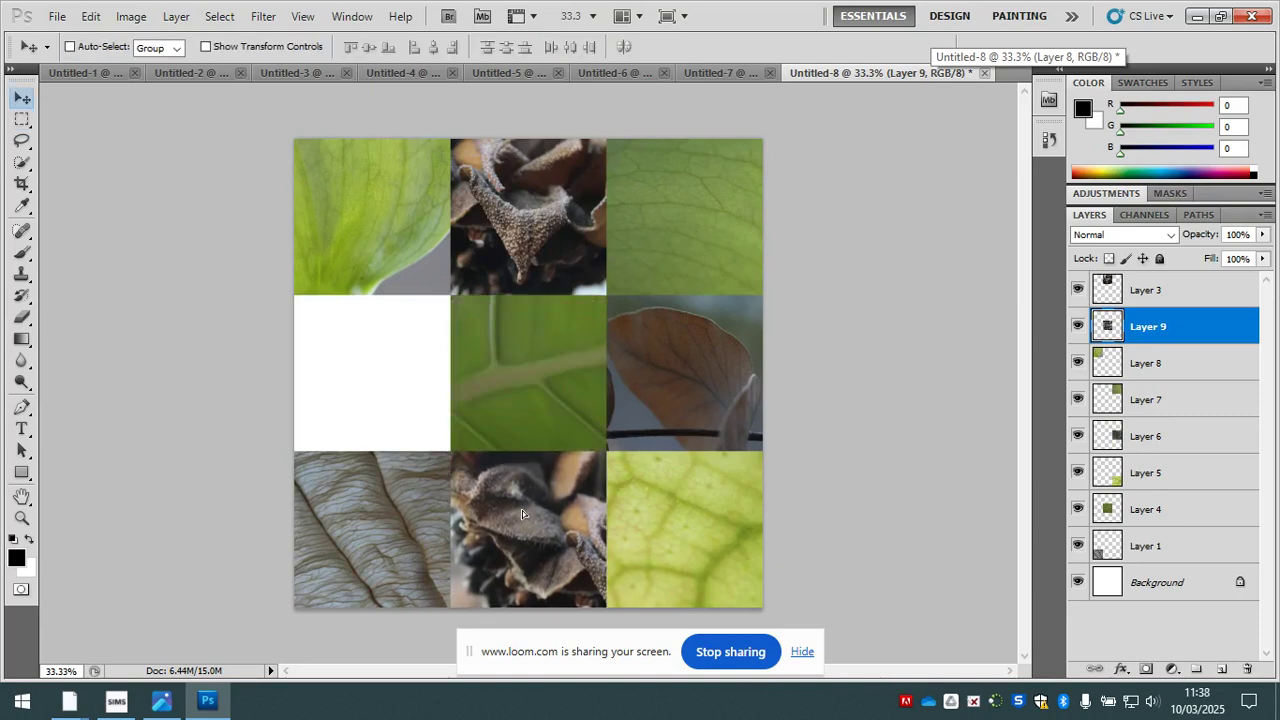
- Select the grey wrinkled leaf square's layer and move it from the bottom-left cell up to the middle-left cell
right_click(357, 486)
click(395, 491)
drag(357, 490, 365, 344)
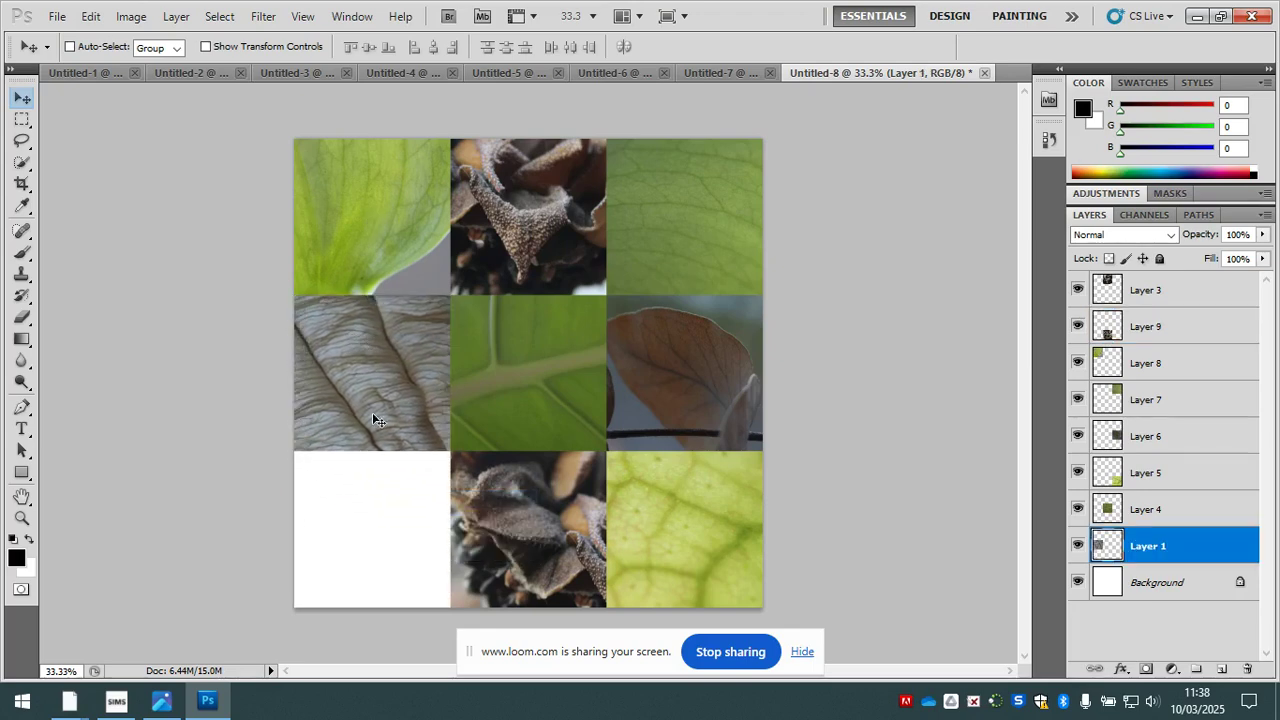
- Reposition the 500 px marquee outline in Untitled-2 over the small leaf holes below the main vein and copy it
click(276, 73)
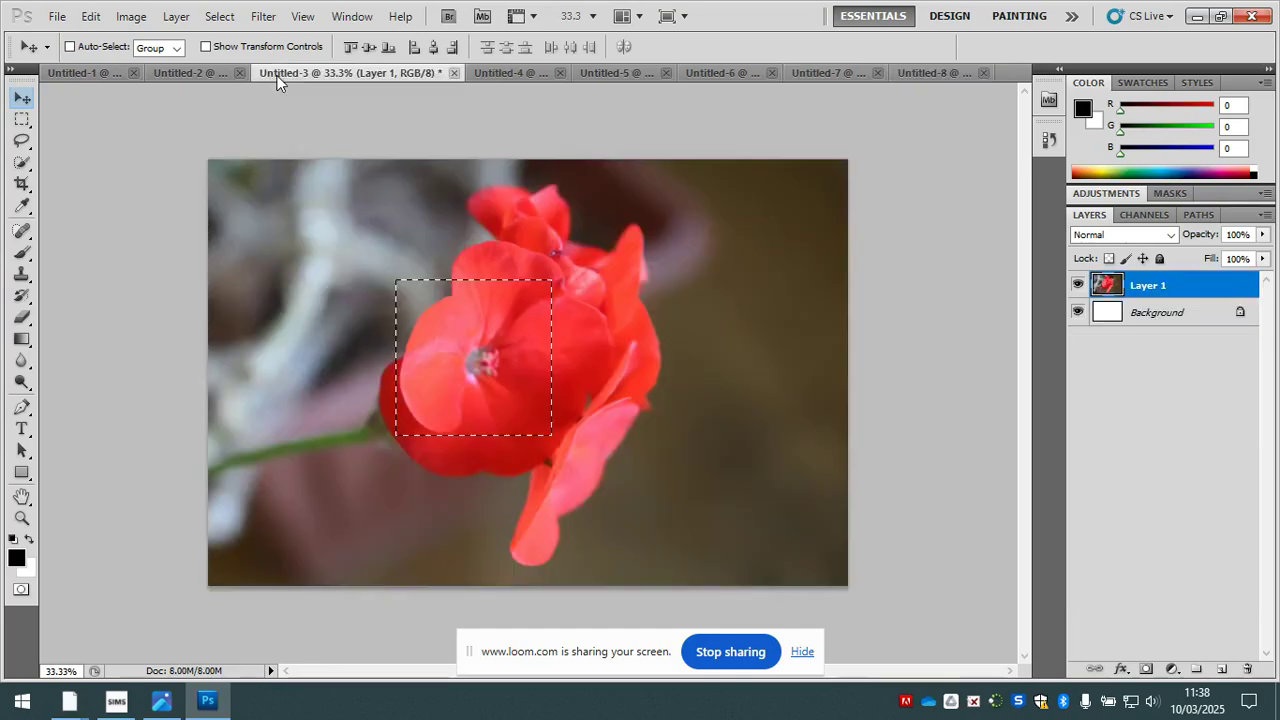
click(520, 69)
click(188, 71)
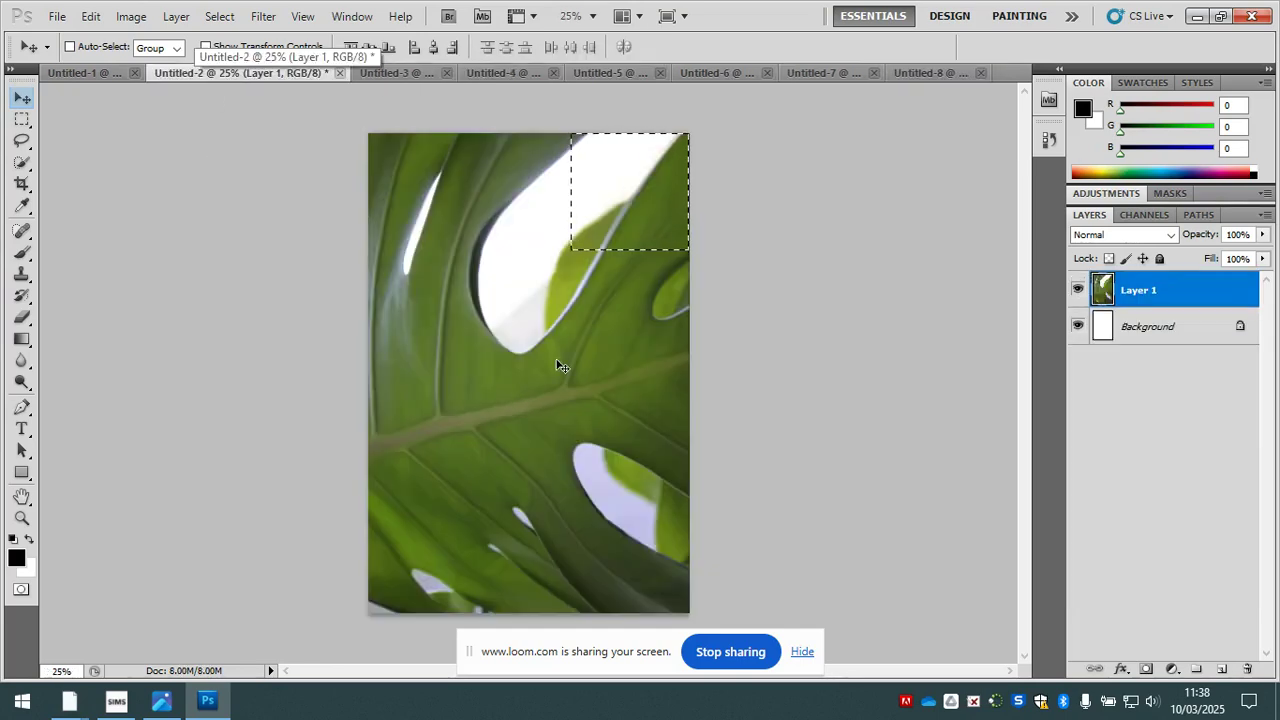
key(m)
drag(643, 209, 484, 377)
mouse_move(547, 513)
mouse_down()
mouse_move(560, 550)
mouse_move(549, 556)
mouse_move(542, 503)
mouse_up()
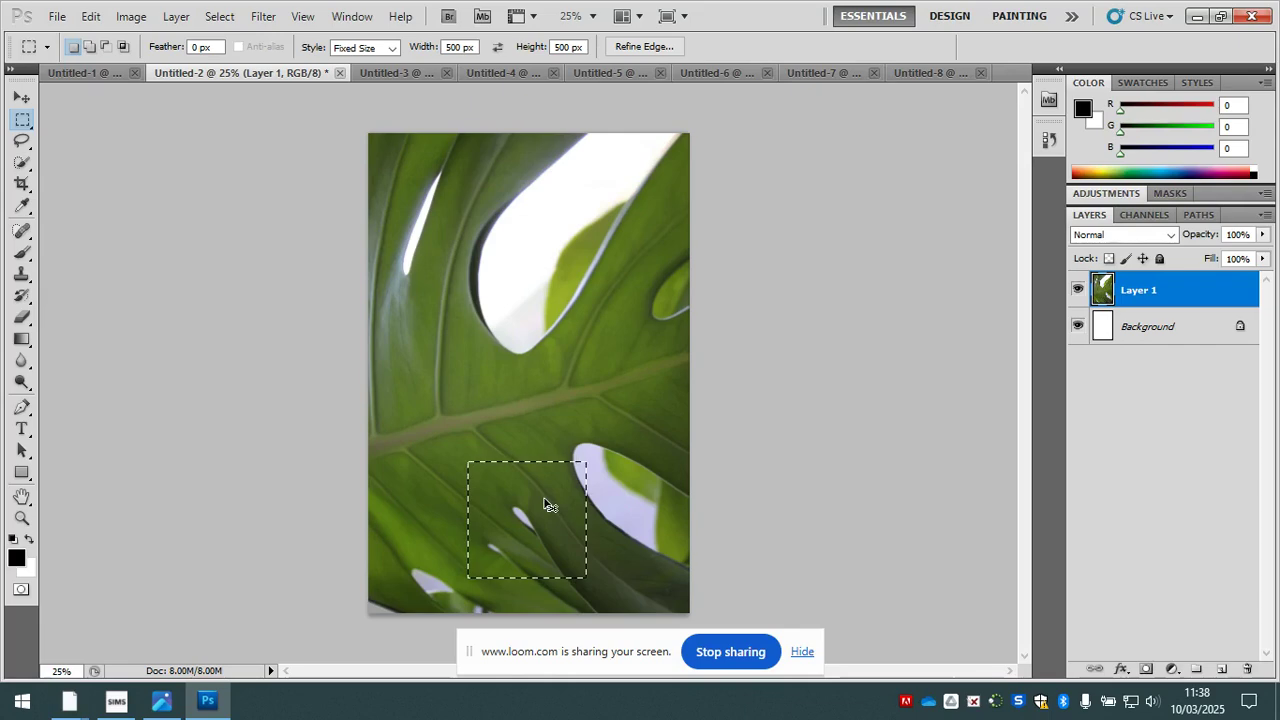
- Paste the dark green leaf square into Untitled-8 and move it into the canvas's bottom-left corner
click(932, 74)
key(ctrl+v)
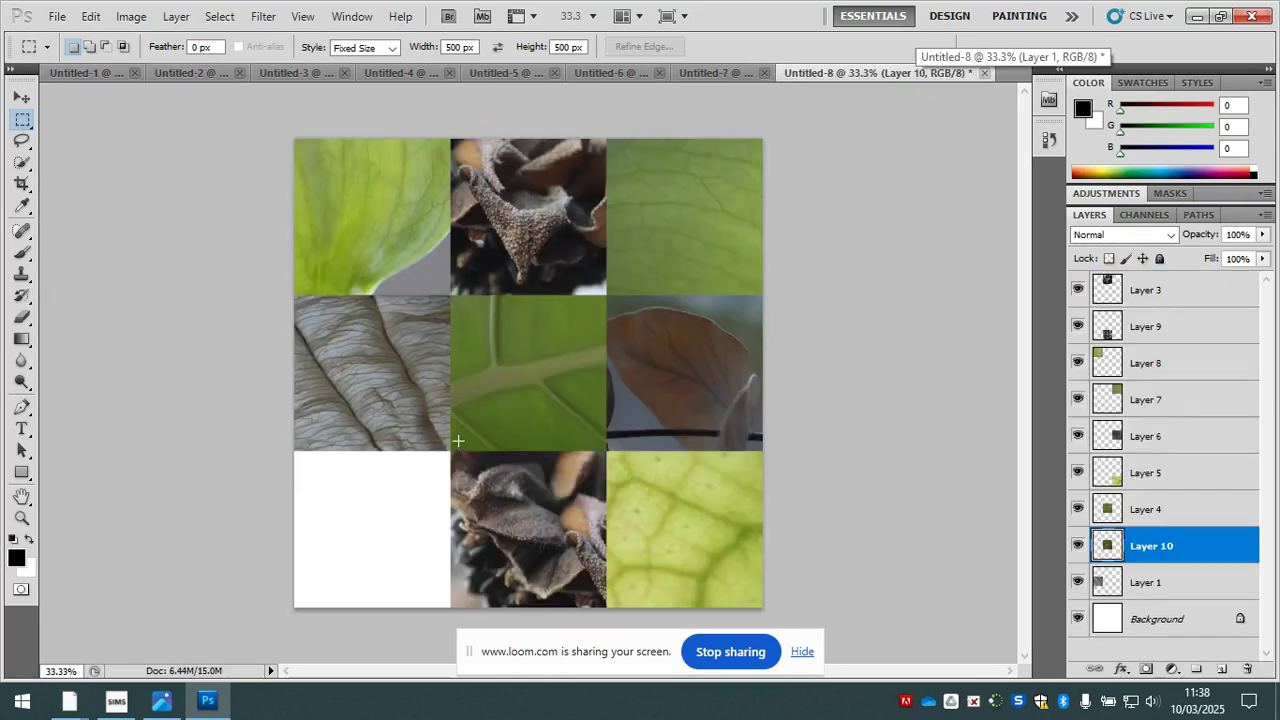
key(v)
drag(578, 421, 413, 511)
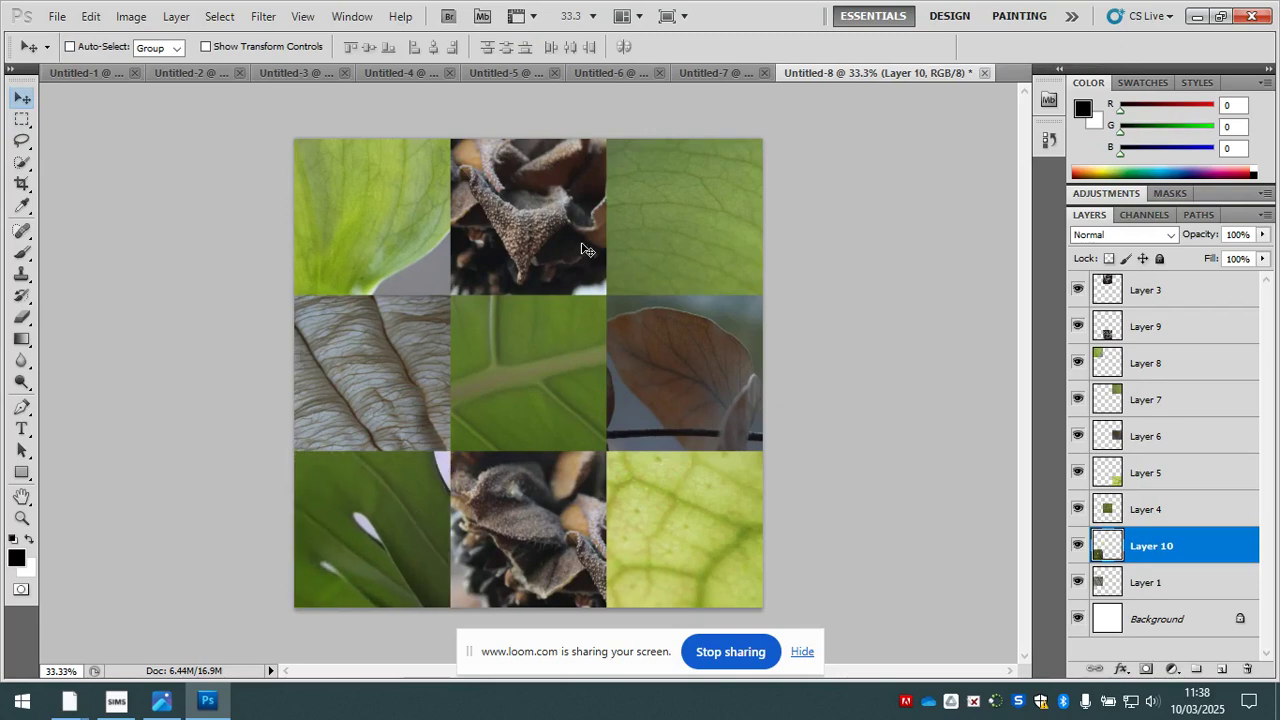